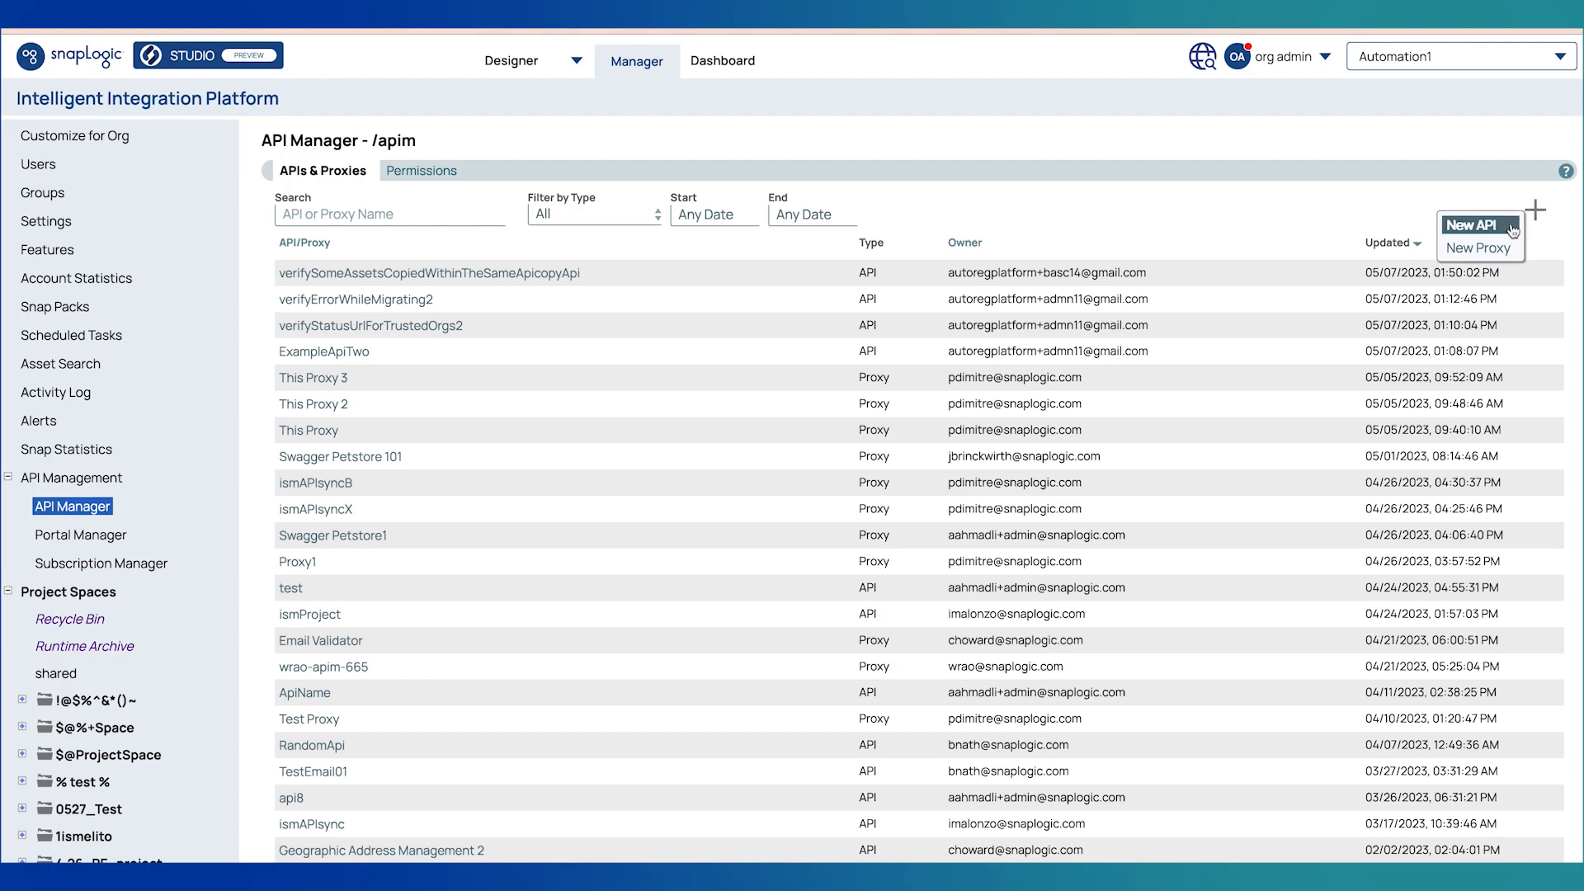
# Step: Start creating a new empty proxy in the API Manager
pyautogui.click(1504, 248)
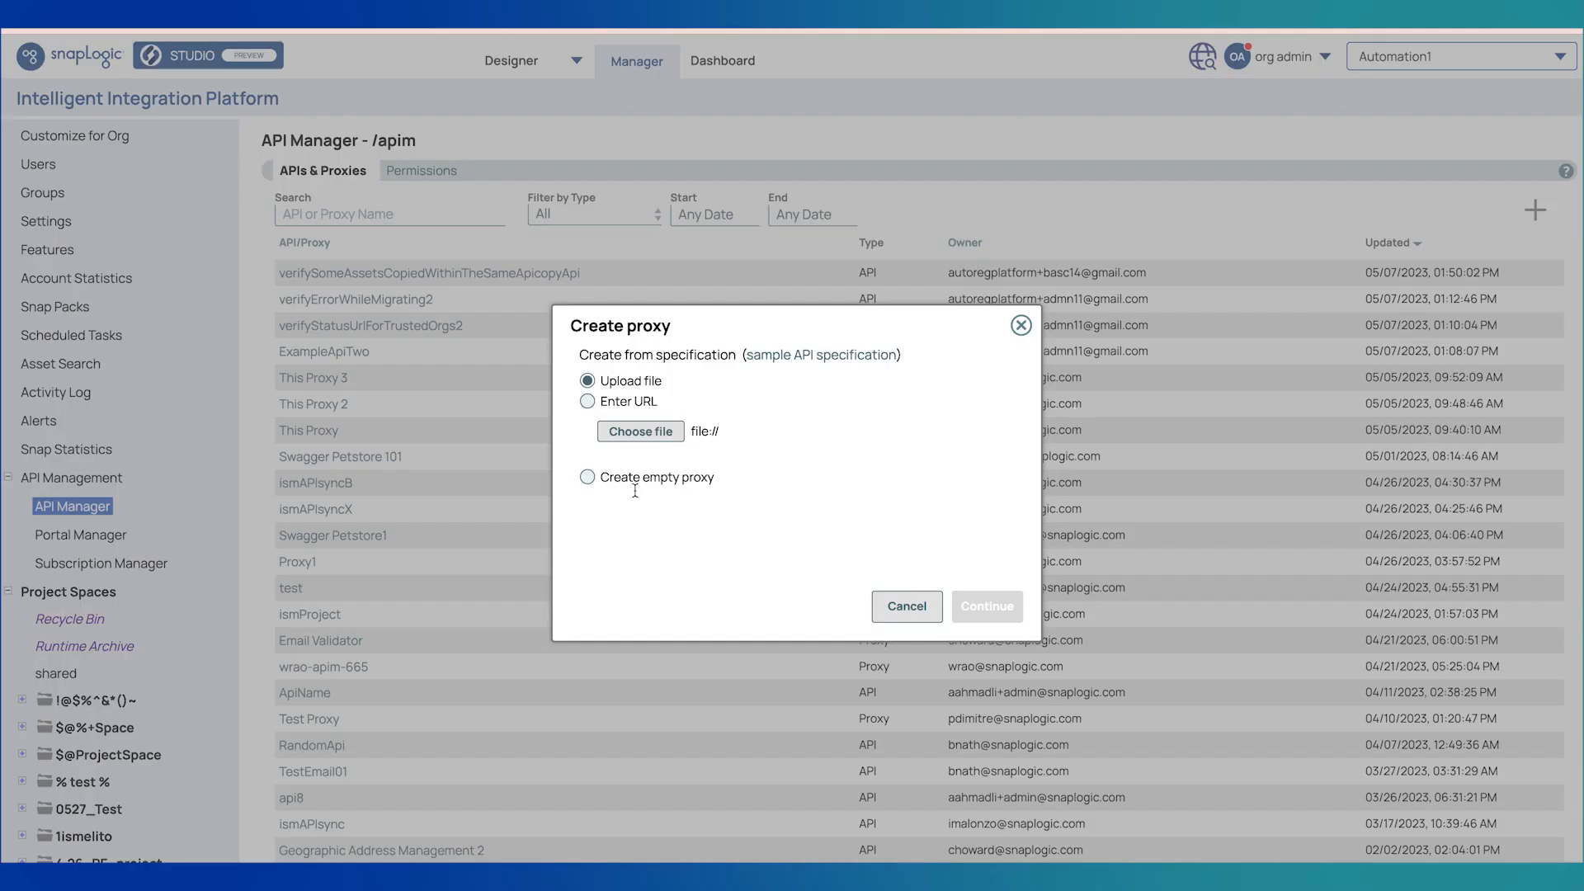
pyautogui.click(588, 477)
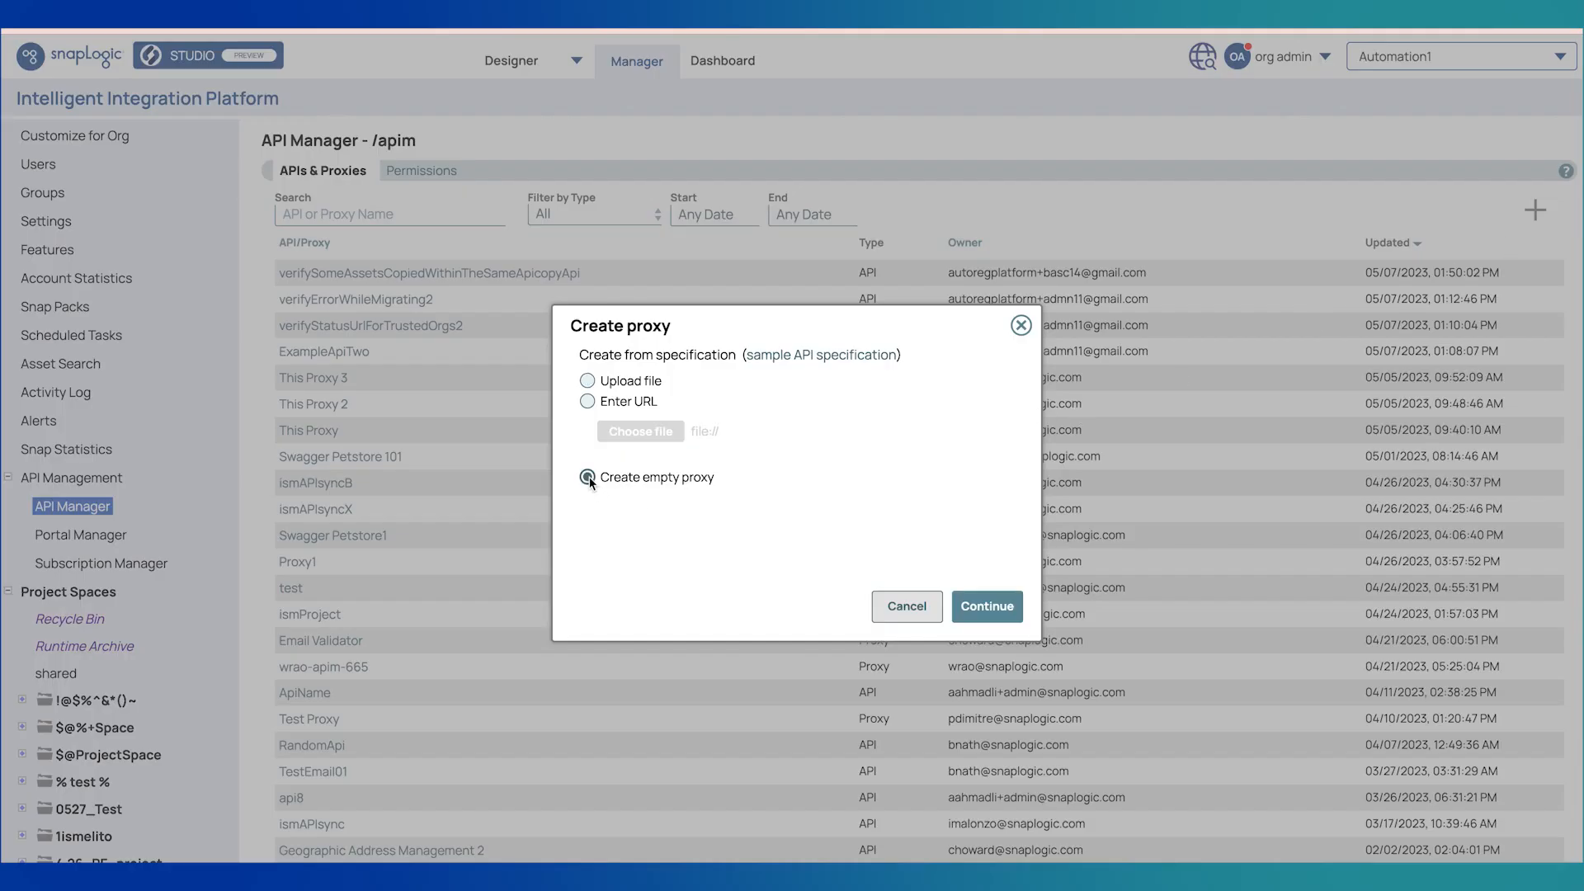
pyautogui.click(987, 606)
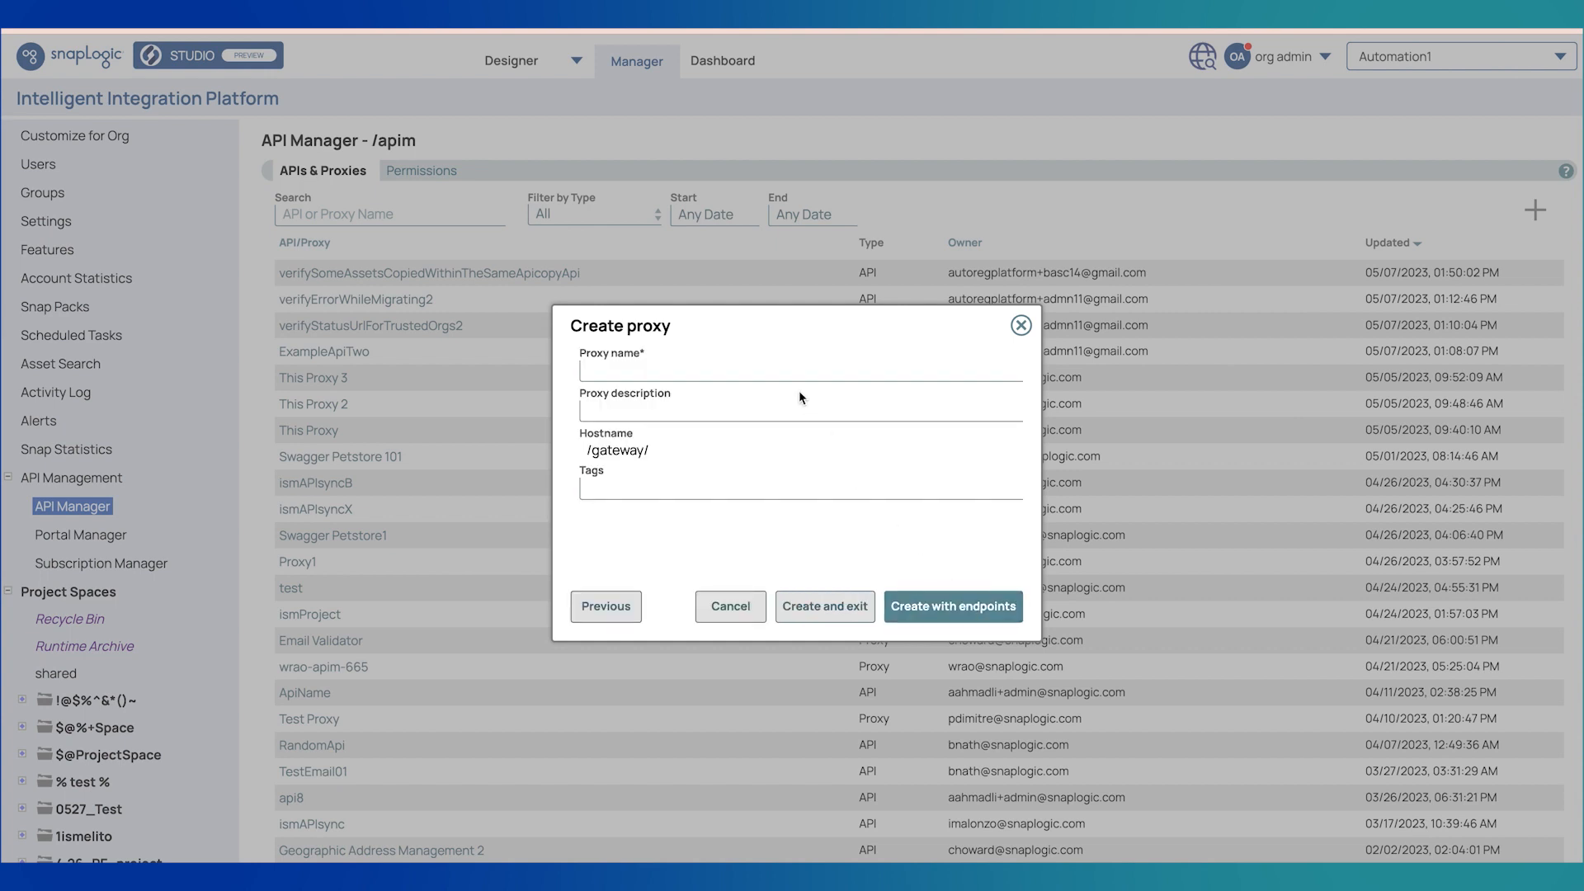
# Step: Name the proxy SOAPProxy-Demo and describe it as "this is a demo for a rest to SOAP proxy"
pyautogui.click(785, 371)
pyautogui.write('SOP')
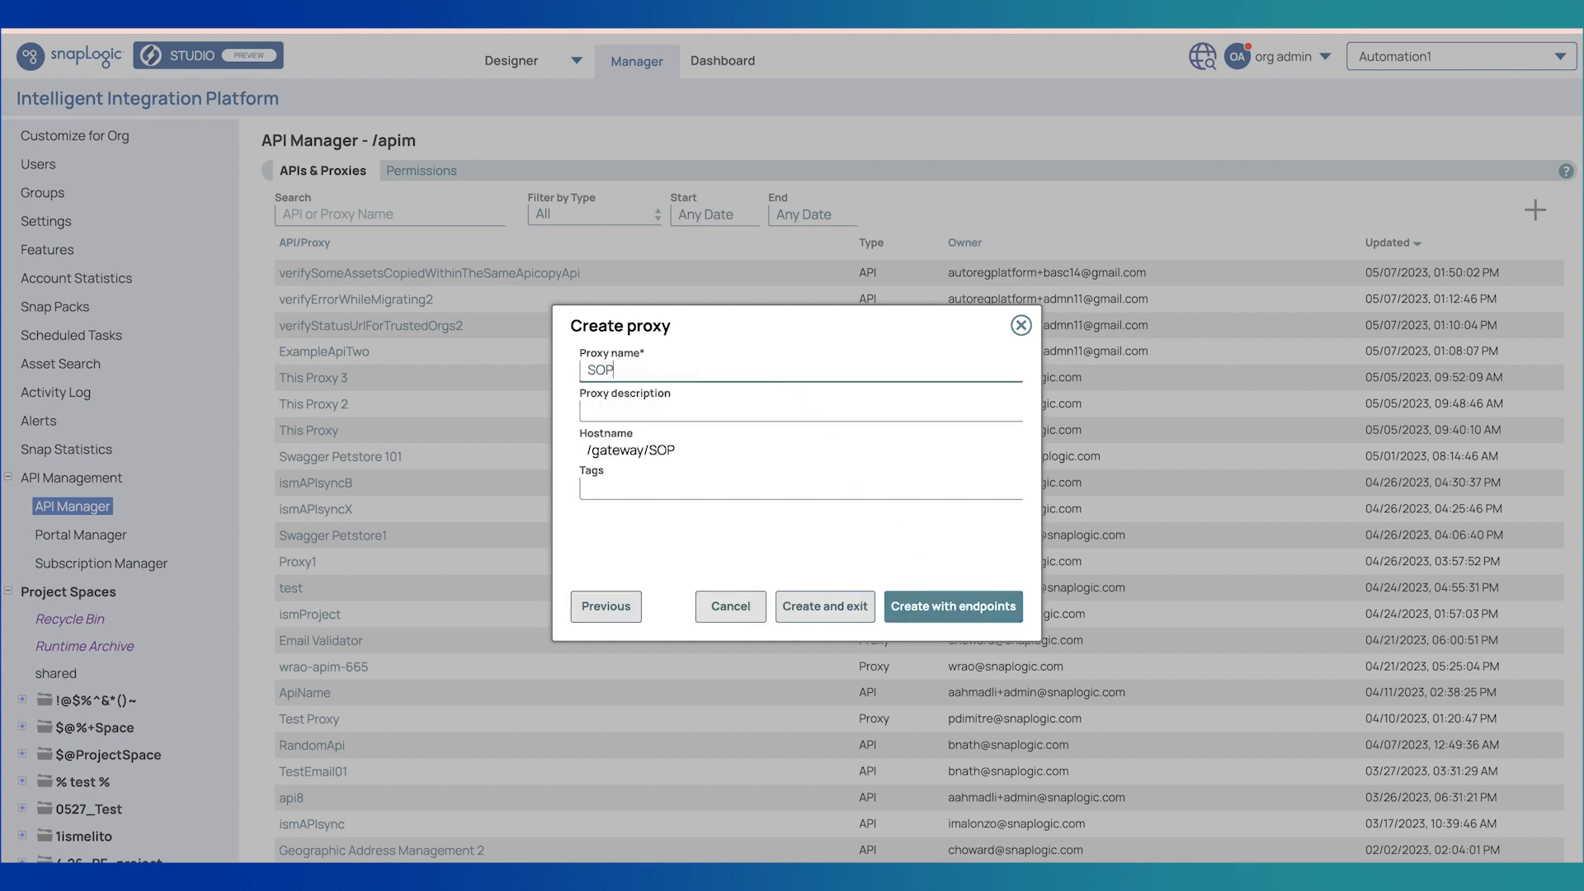
pyautogui.press('BackSpace')
pyautogui.write('APProxy-Demo')
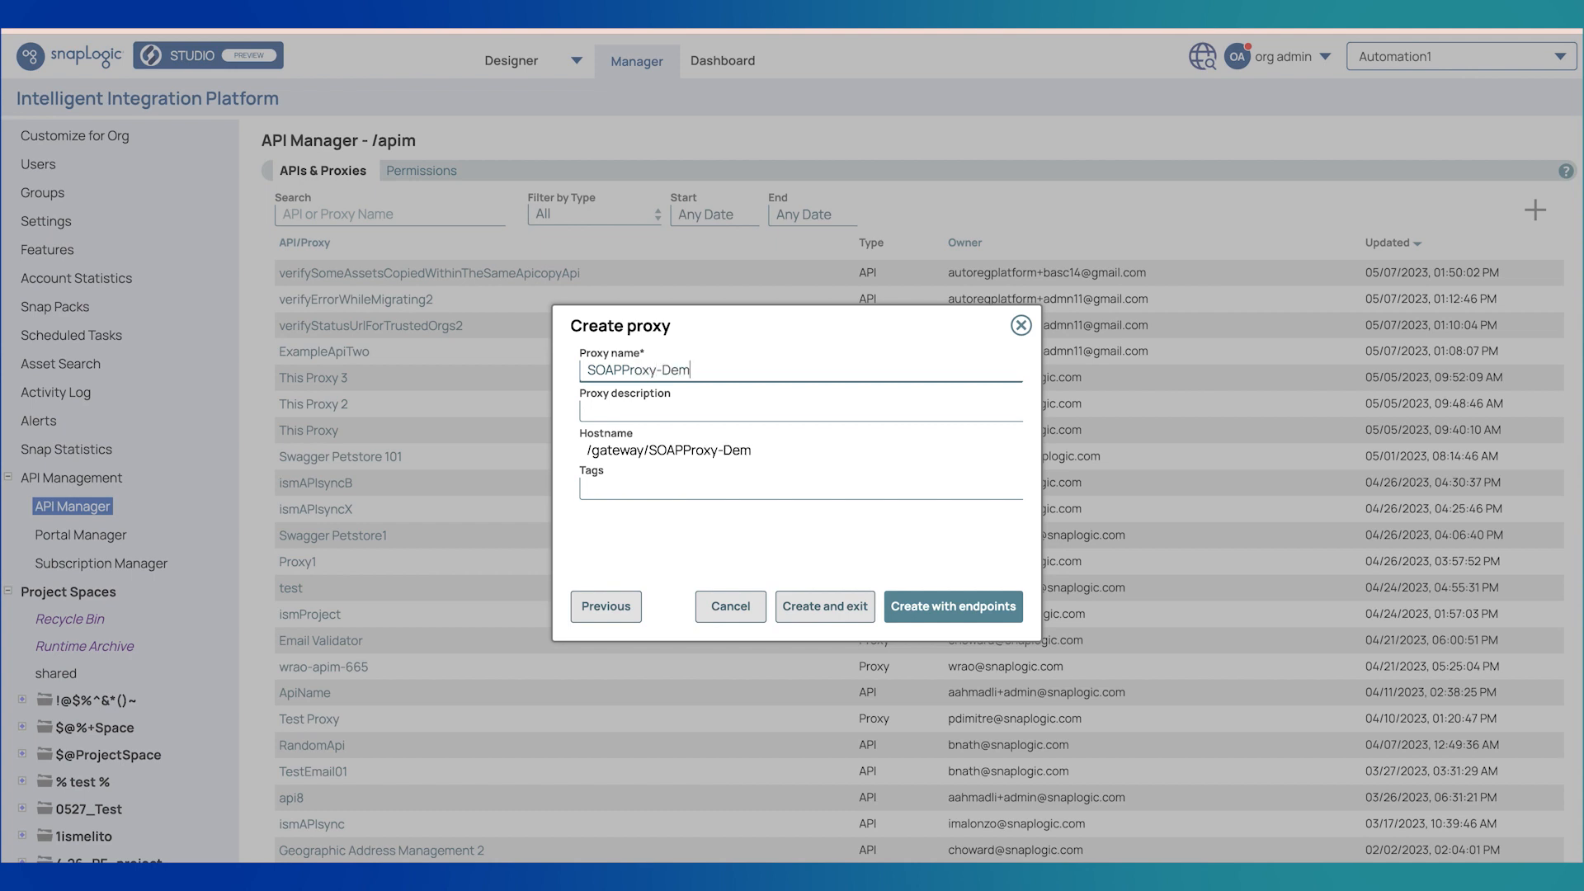
pyautogui.press('Tab')
pyautogui.write('this is')
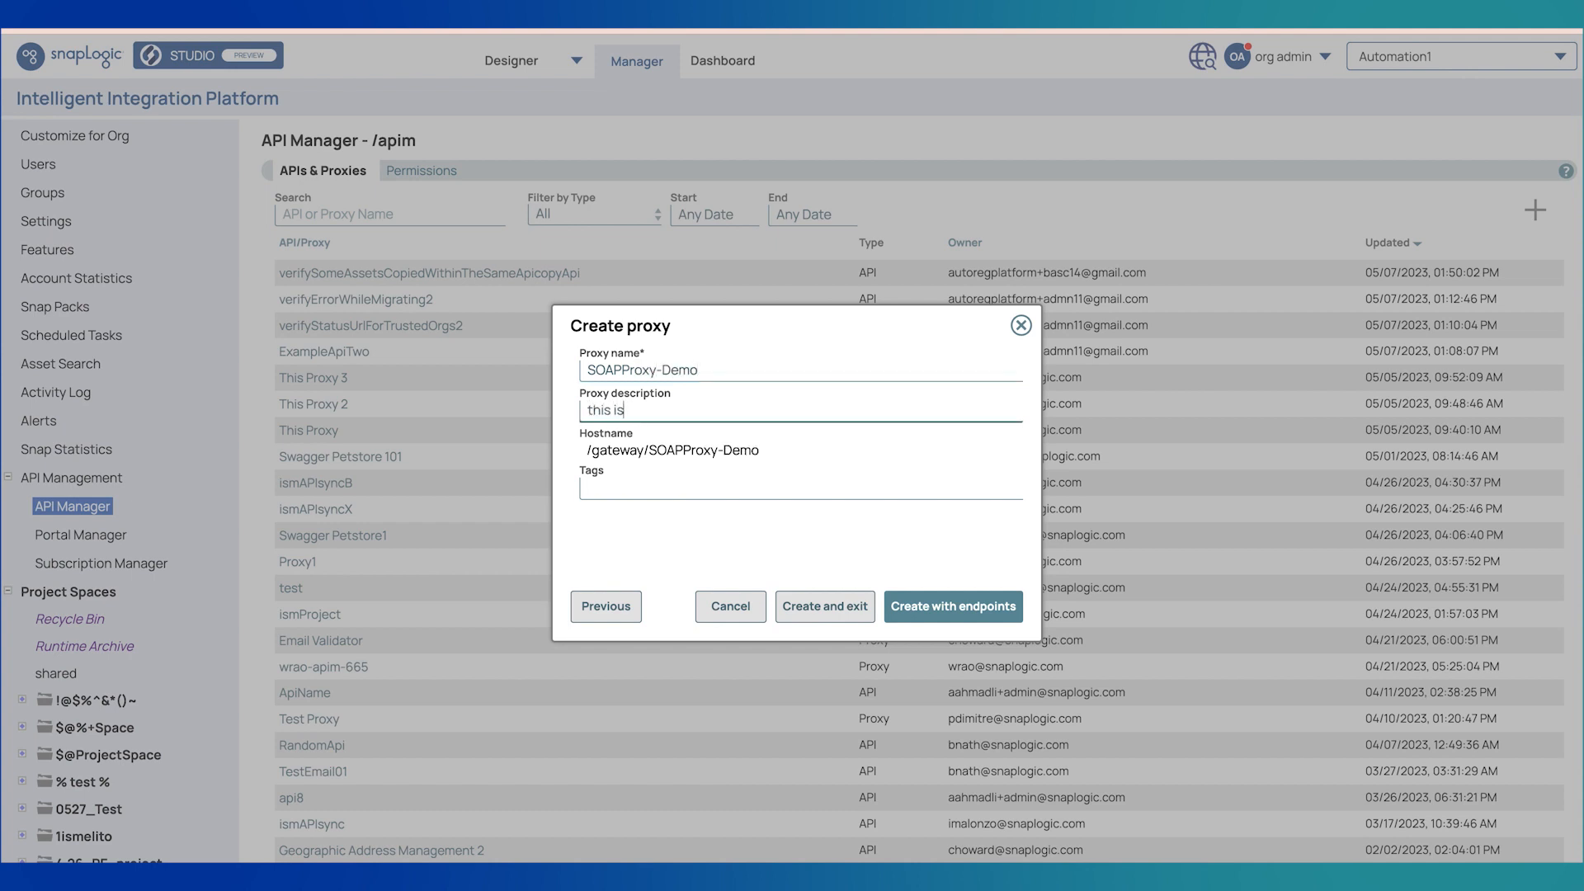
pyautogui.write(' a demo for a rest to SOAP ')
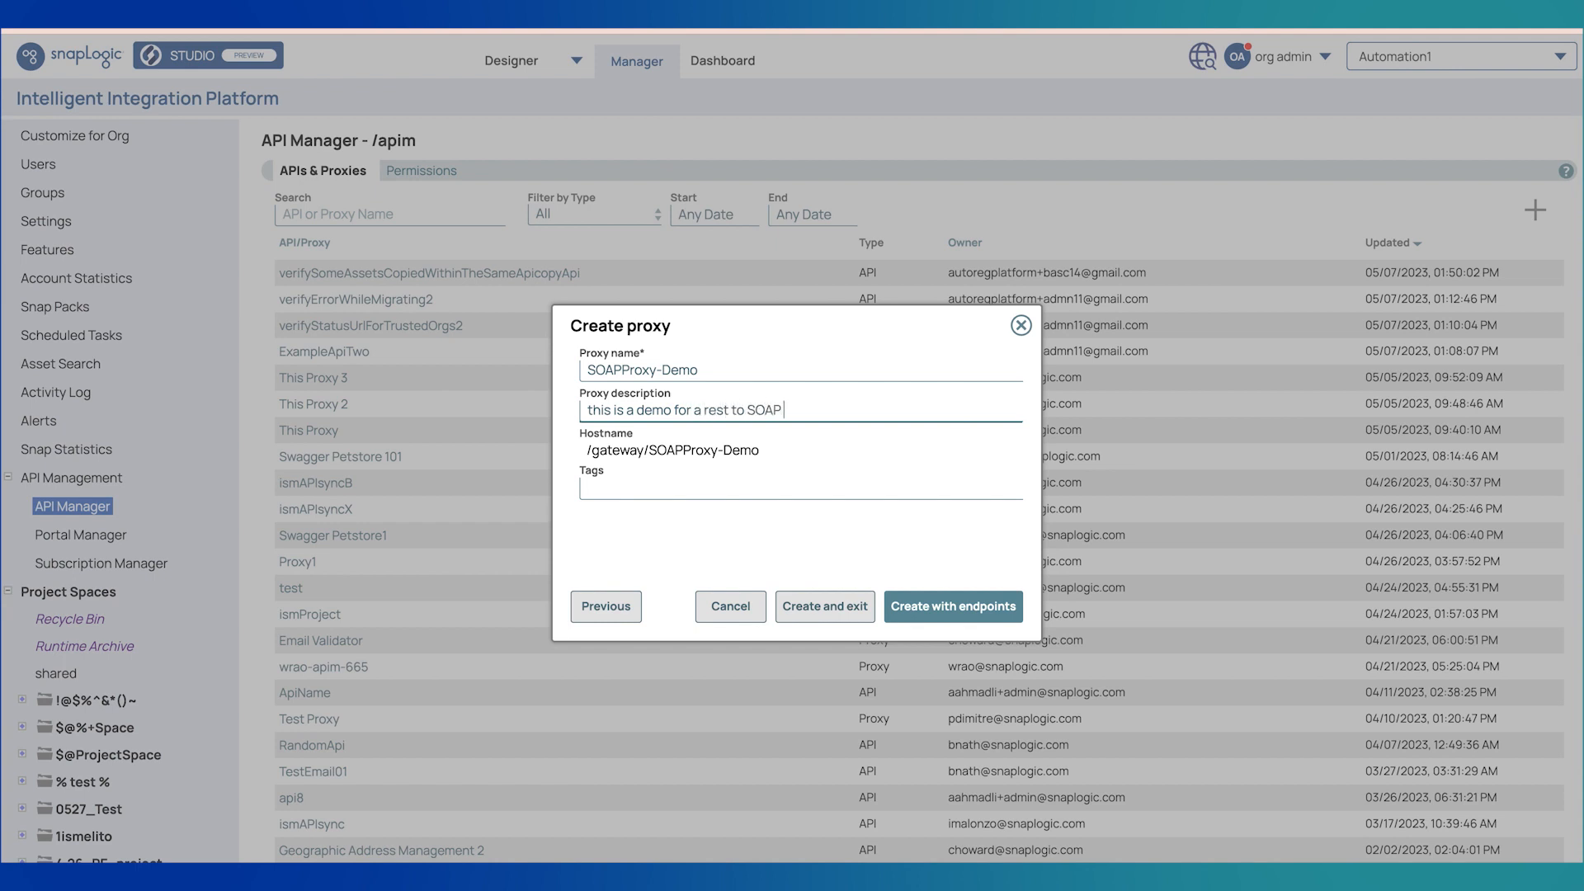
pyautogui.write('proxy')
# Step: Add the tags soap and rest-webservice, and create the proxy with endpoints
pyautogui.click(690, 488)
pyautogui.write('soap')
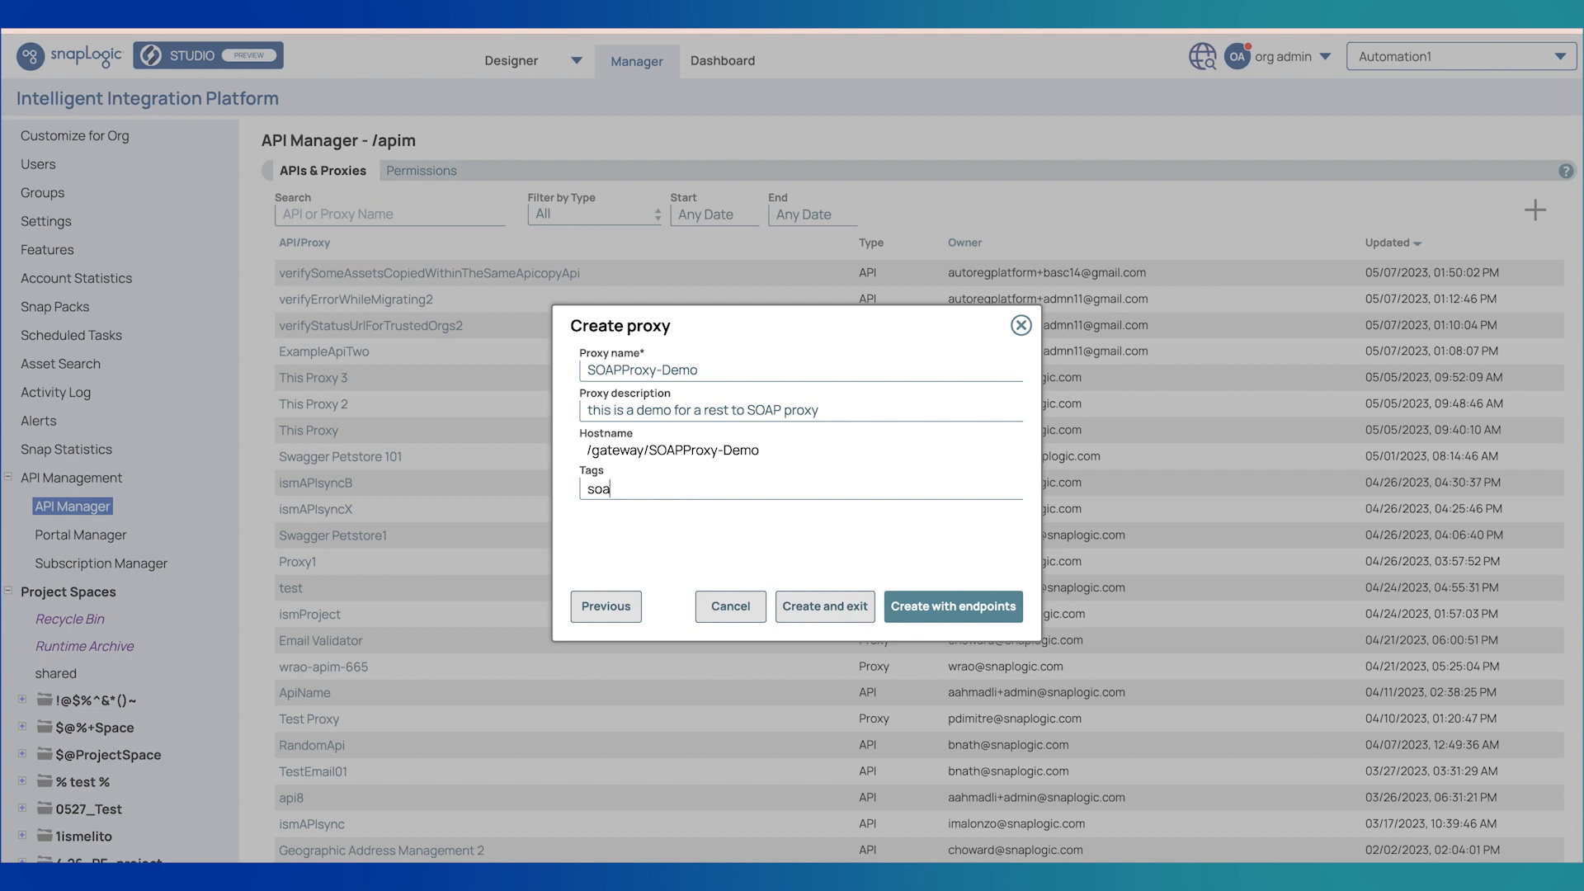
pyautogui.press('Return')
pyautogui.write('rest-werbs')
pyautogui.press('BackSpace')
pyautogui.press('BackSpace')
pyautogui.press('BackSpace')
pyautogui.write('bservice')
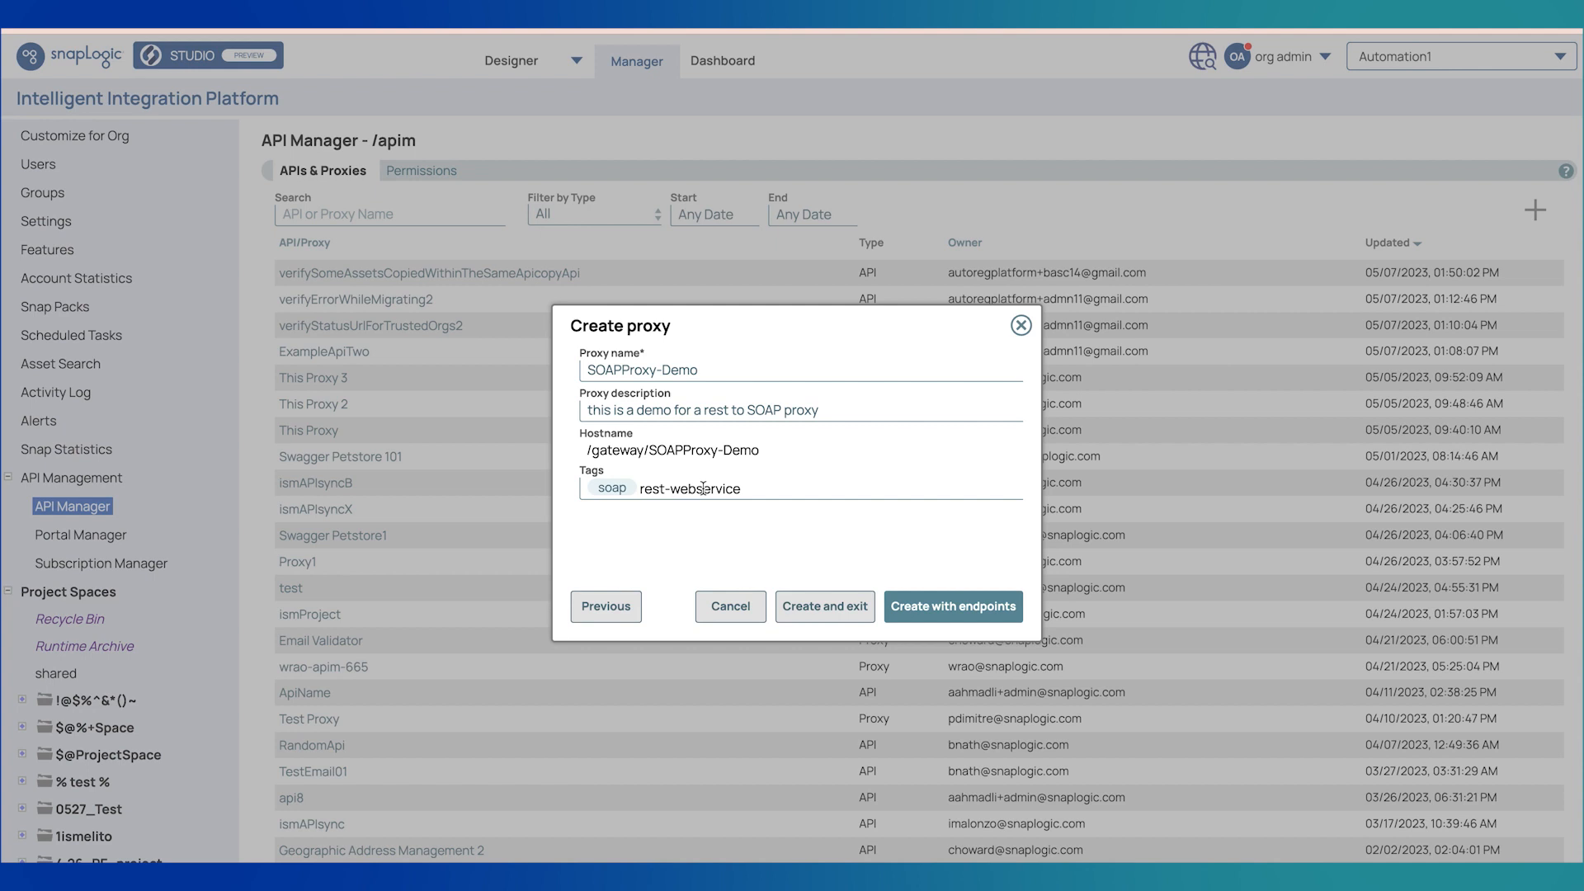
pyautogui.press('Return')
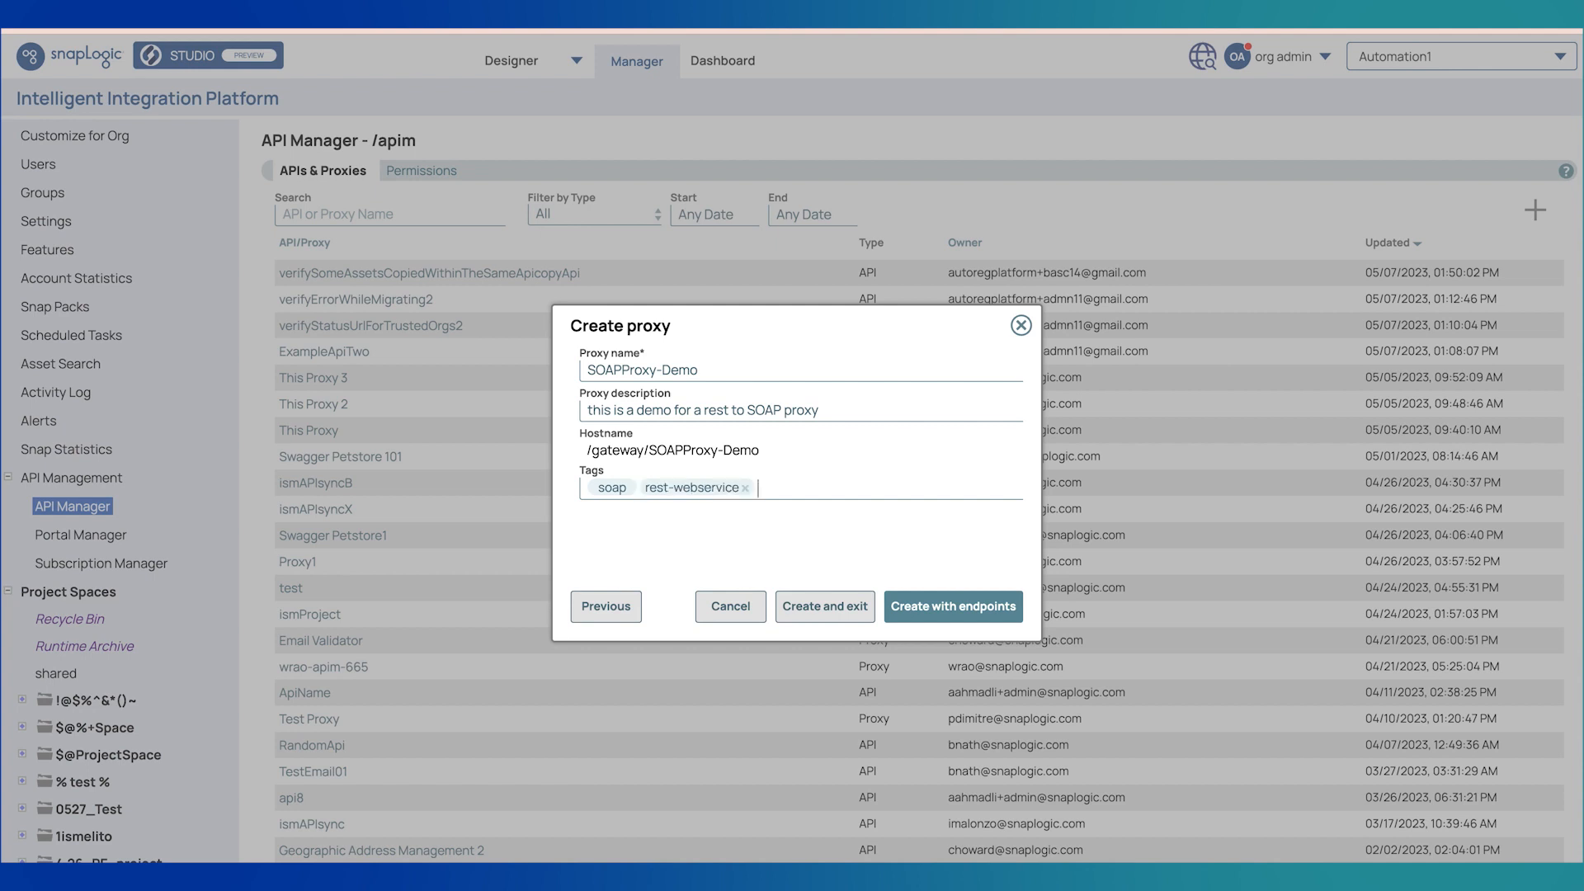
pyautogui.click(931, 608)
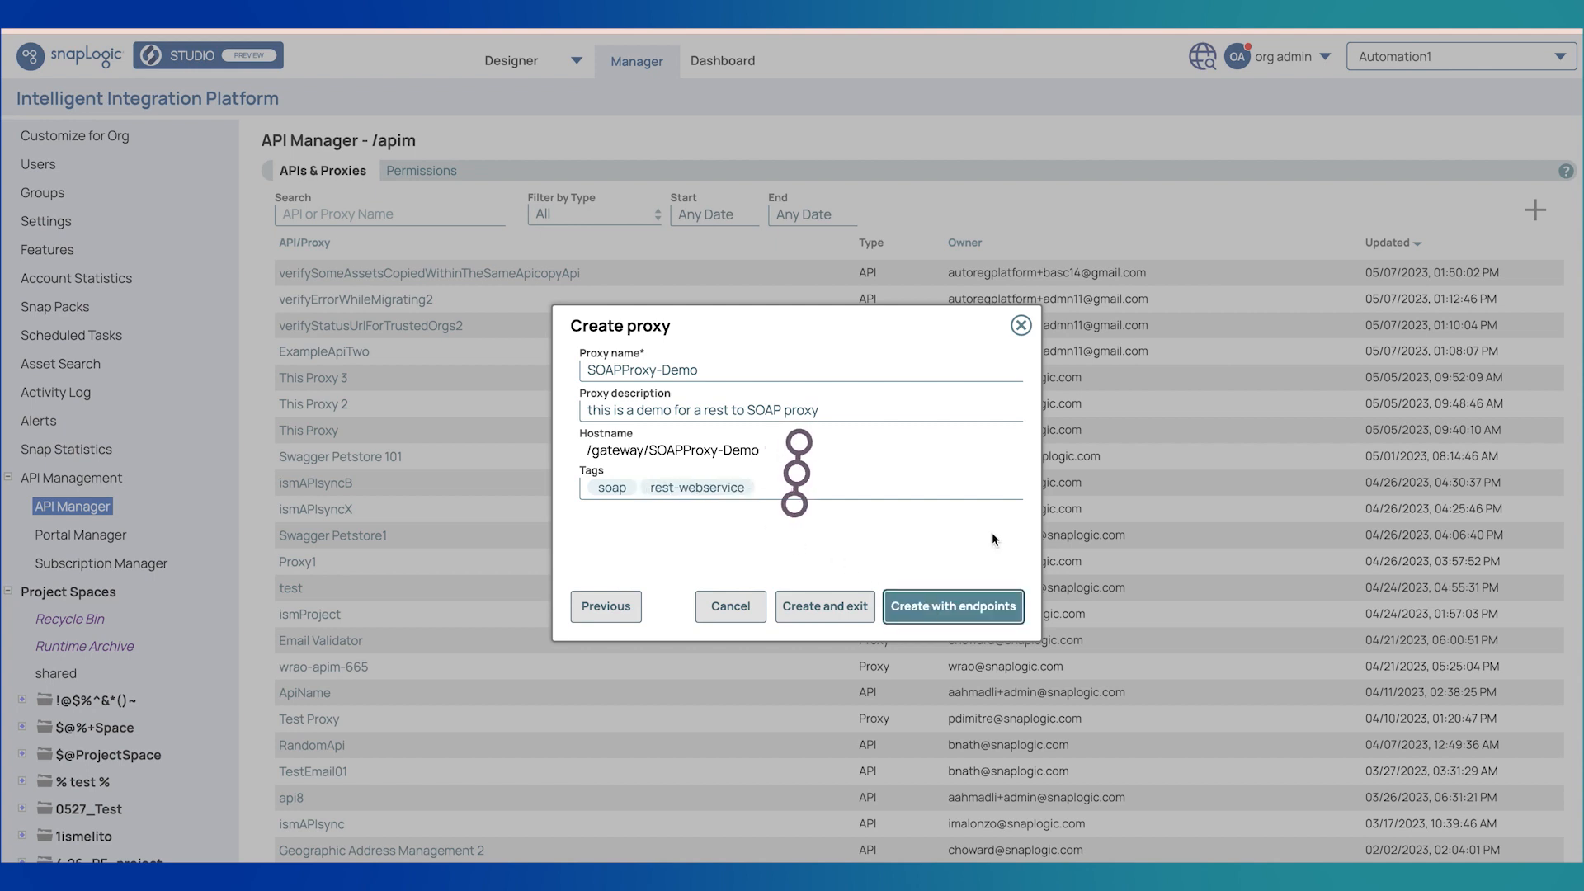
# Step: Name the new proxy endpoint mathwebservice
pyautogui.click(874, 373)
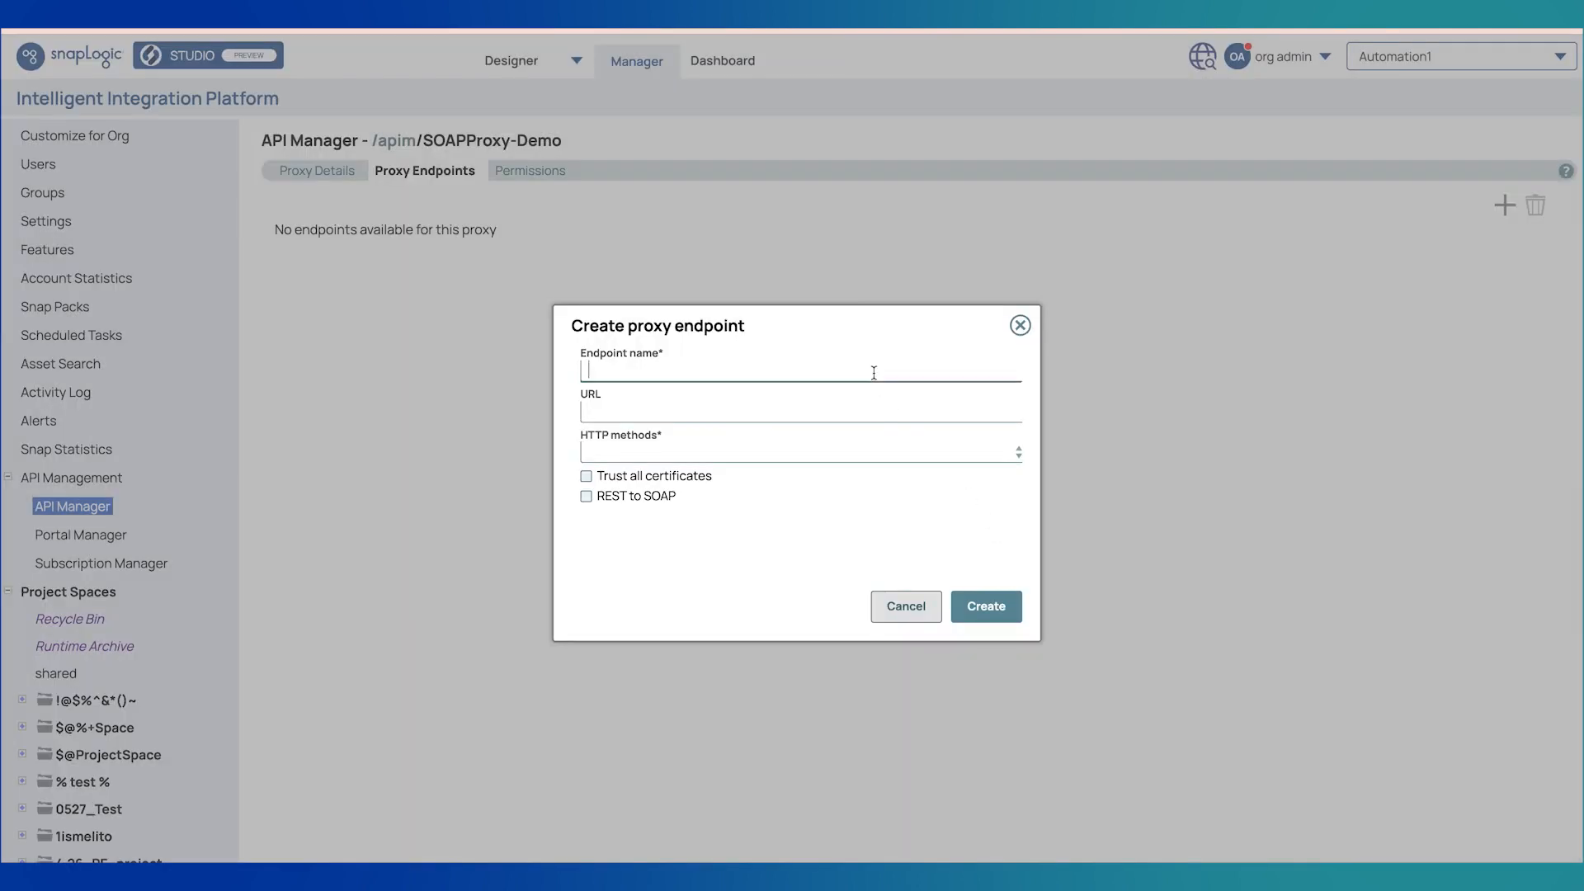
pyautogui.write('/a')
pyautogui.press('BackSpace')
pyautogui.press('BackSpace')
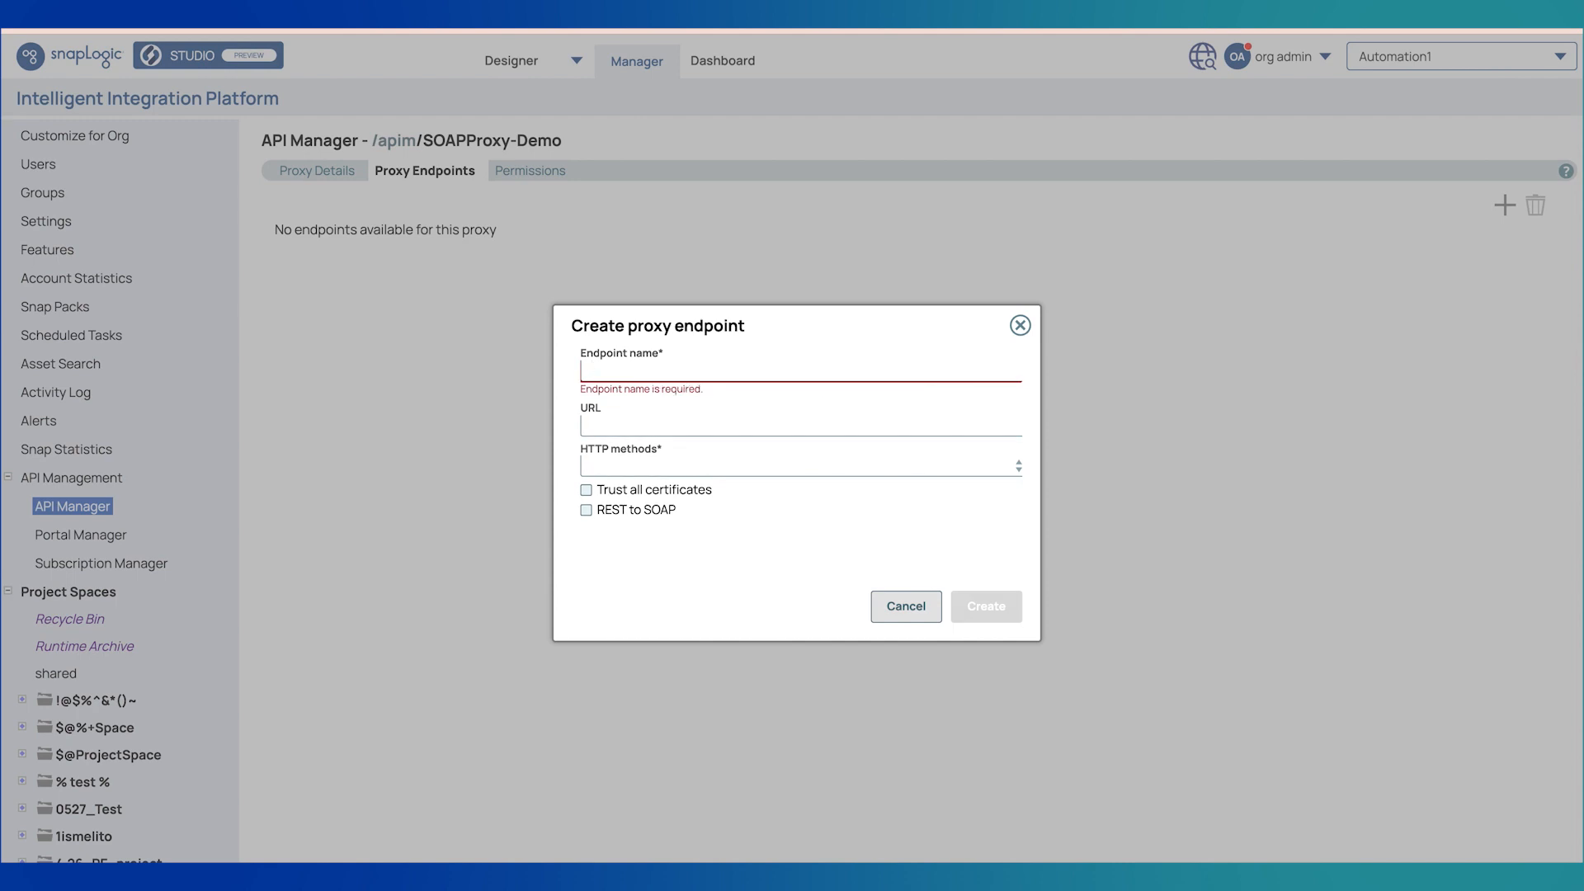
pyautogui.write('m')
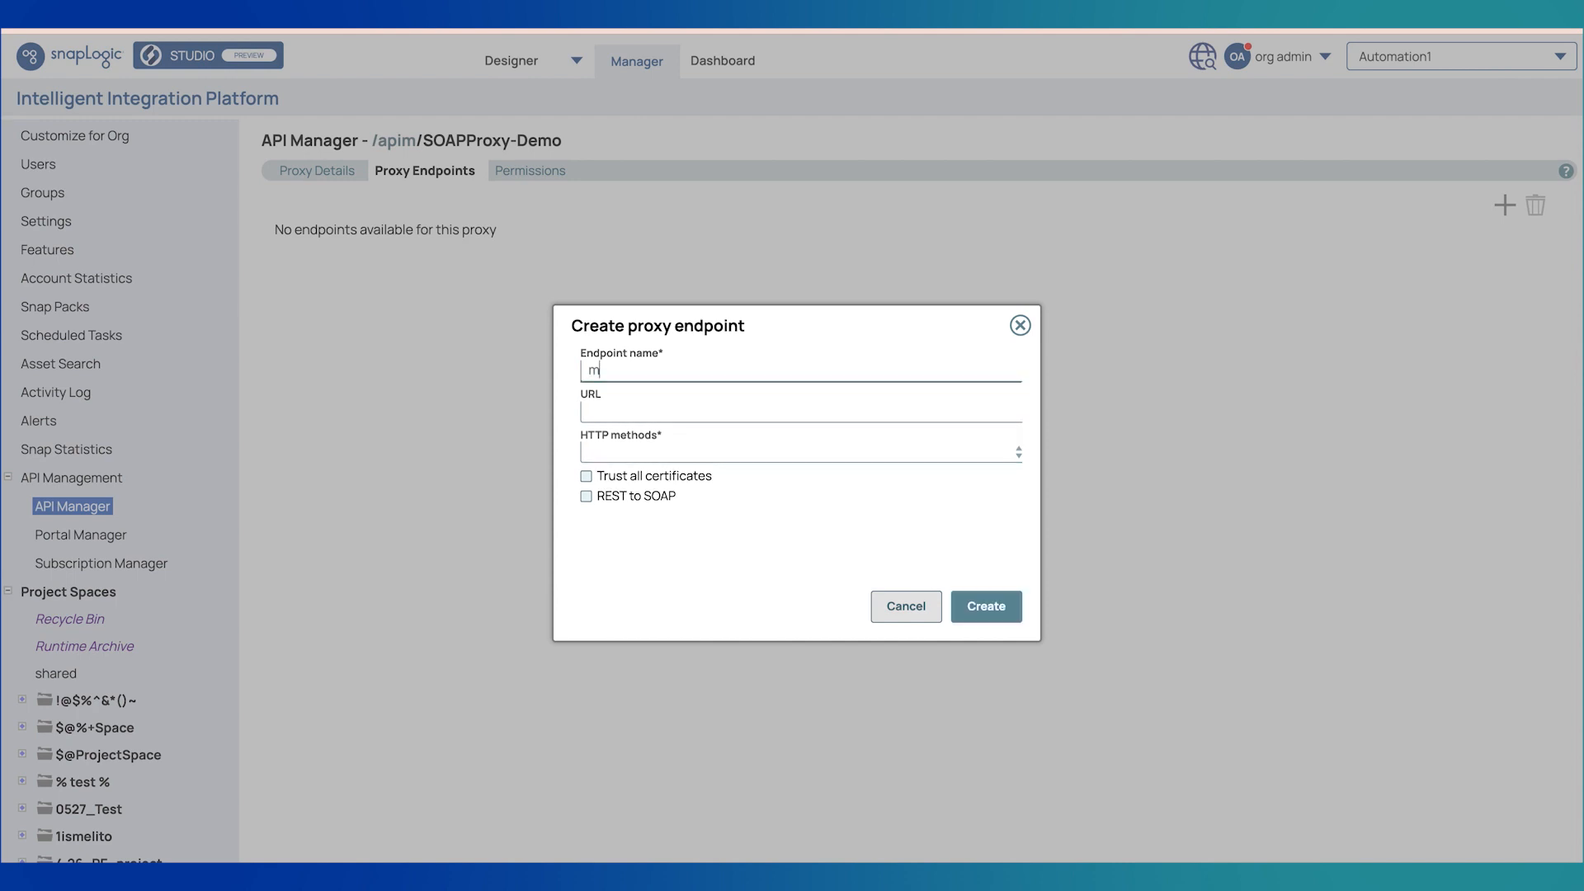
pyautogui.write('athwebservice')
pyautogui.click(590, 411)
pyautogui.press('super+Tab')
pyautogui.press('super+Tab')
pyautogui.press('super+Tab')
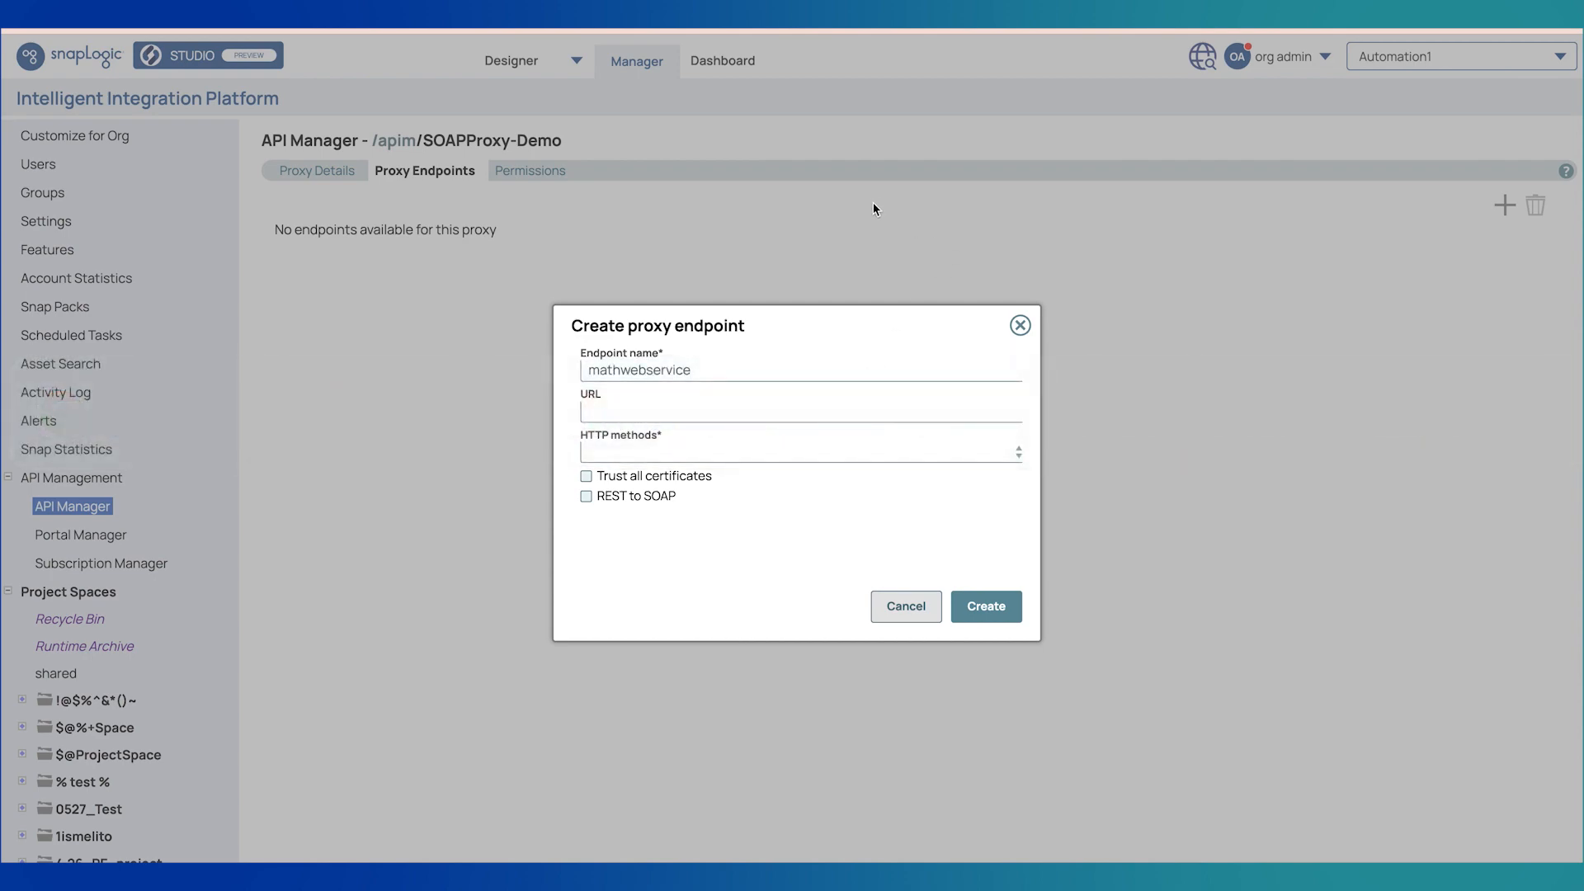
pyautogui.press('super+Tab')
pyautogui.press('super+Tab')
pyautogui.press('super+Tab')
pyautogui.press('super+Tab')
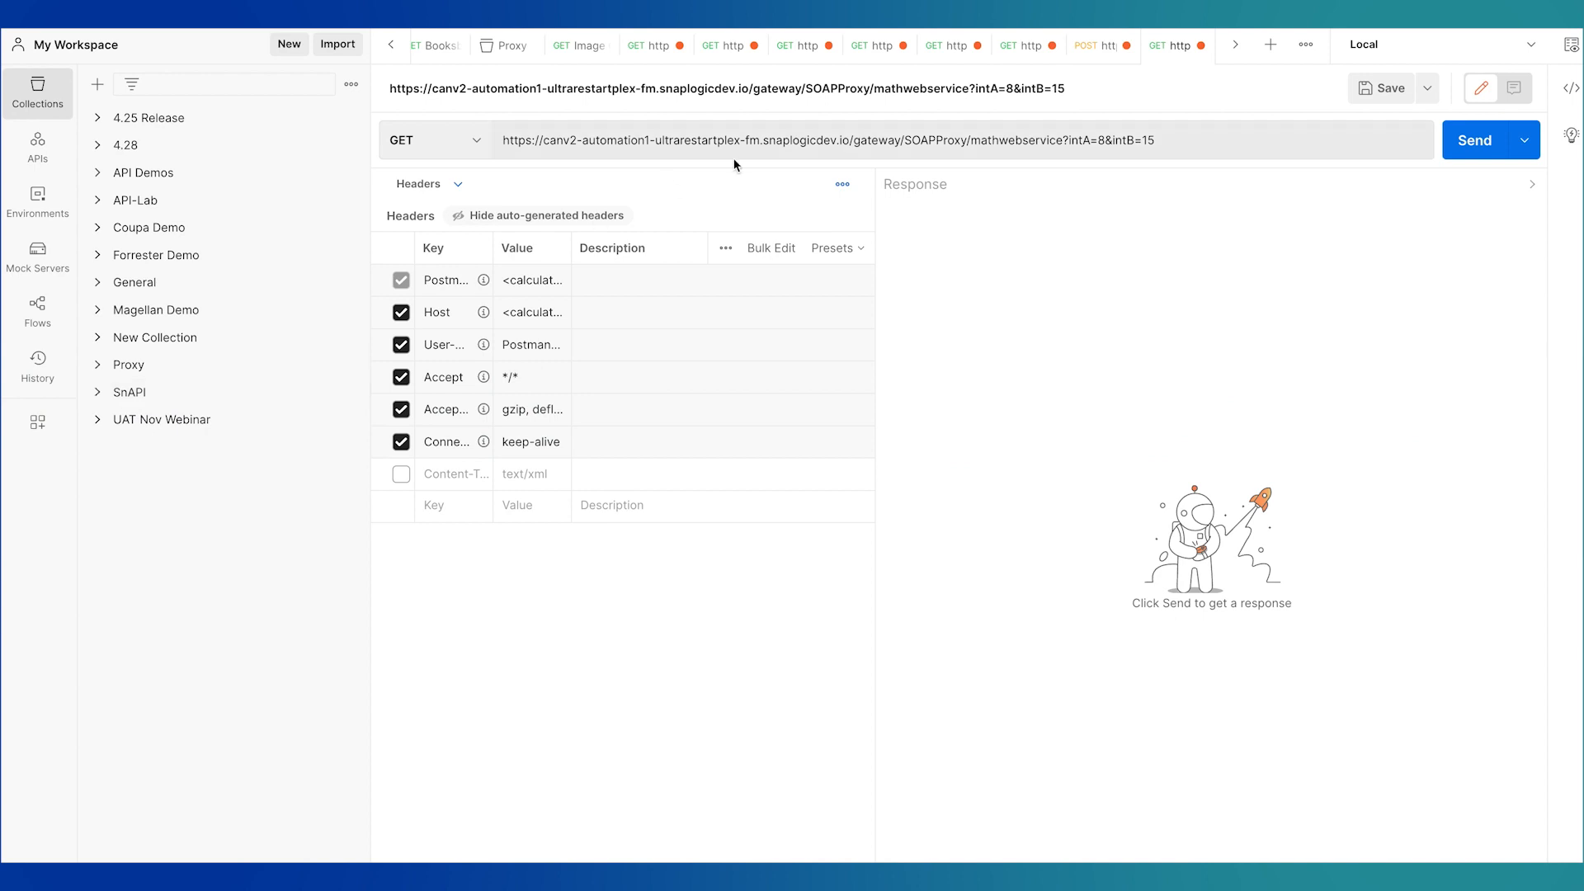
pyautogui.click(1095, 48)
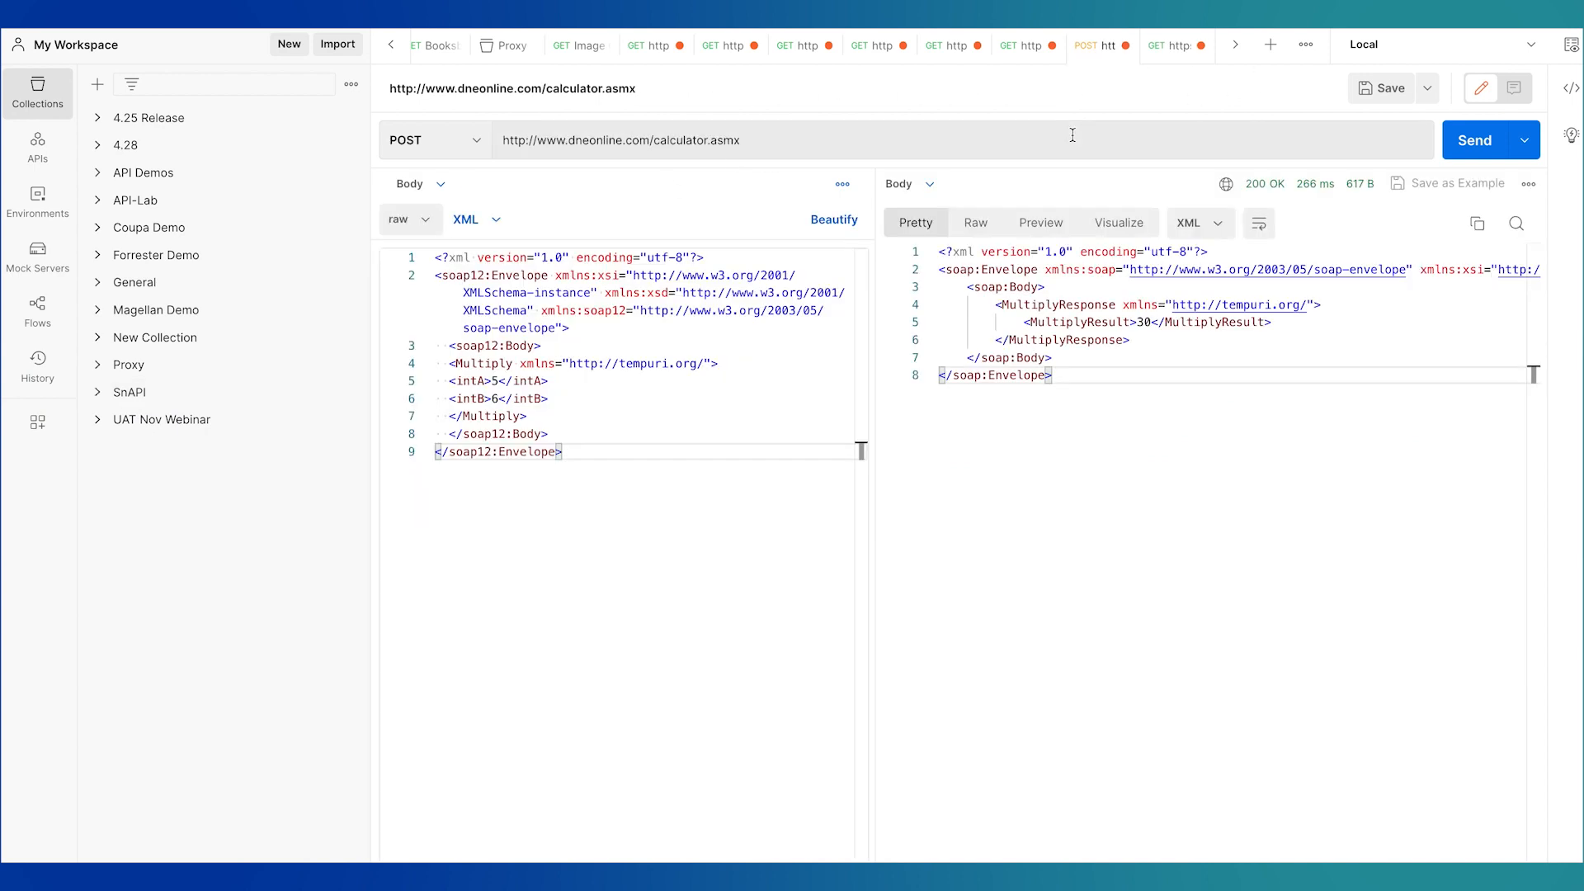
pyautogui.click(1045, 146)
pyautogui.hotkey('ctrl', 'a')
pyautogui.press('super+c')
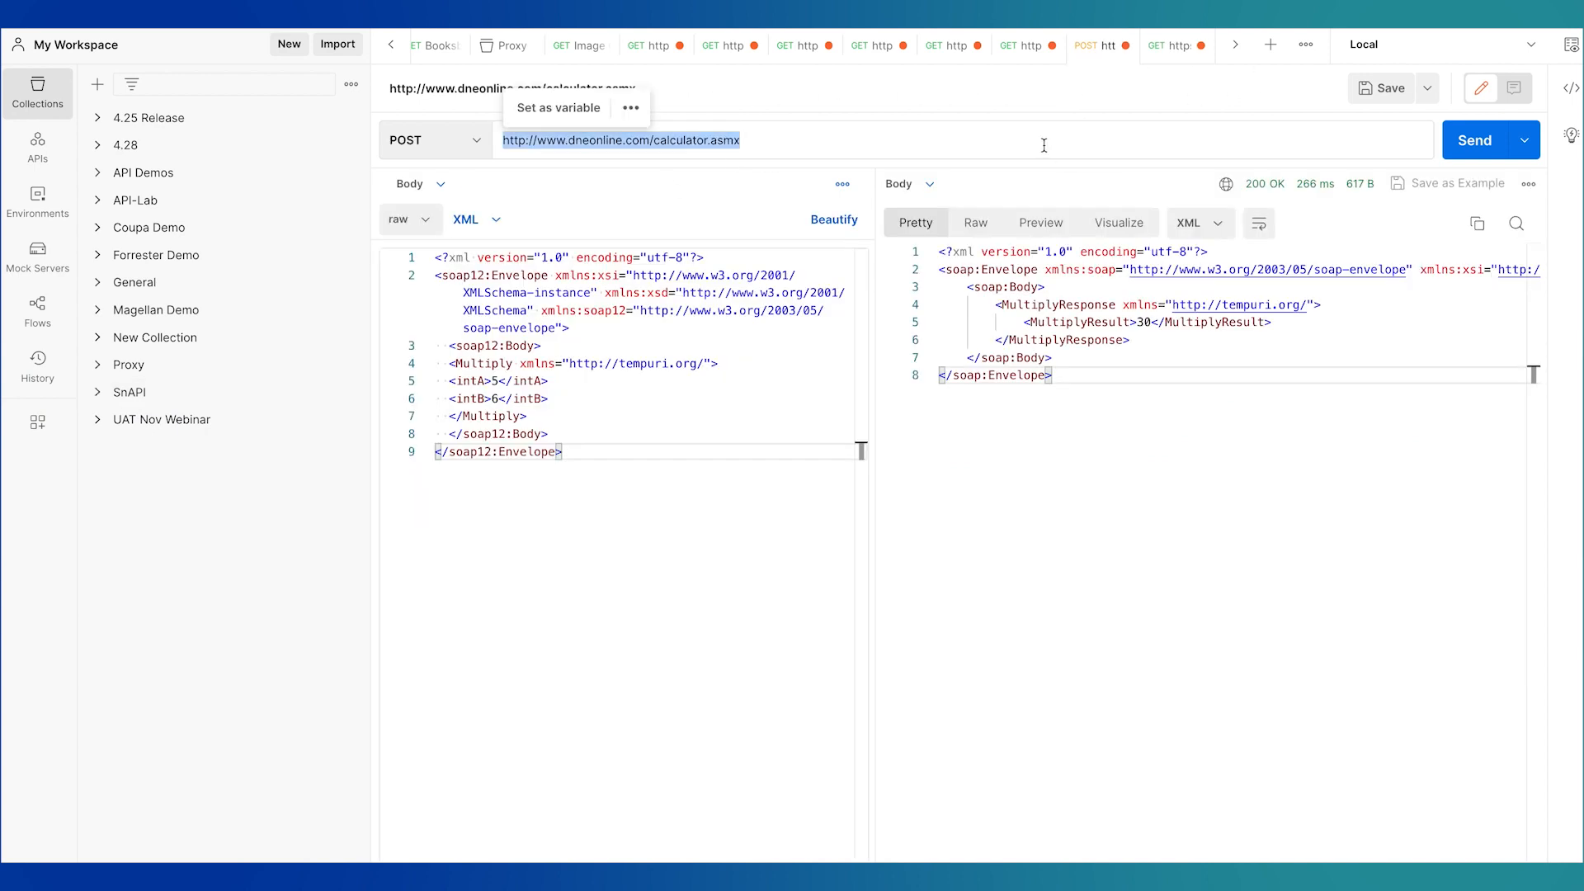
# Step: Return to SnapLogic in Chrome and paste the copied calculator address as the endpoint's URL
pyautogui.press('super+Tab')
pyautogui.press('super+Tab')
pyautogui.press('super+Tab')
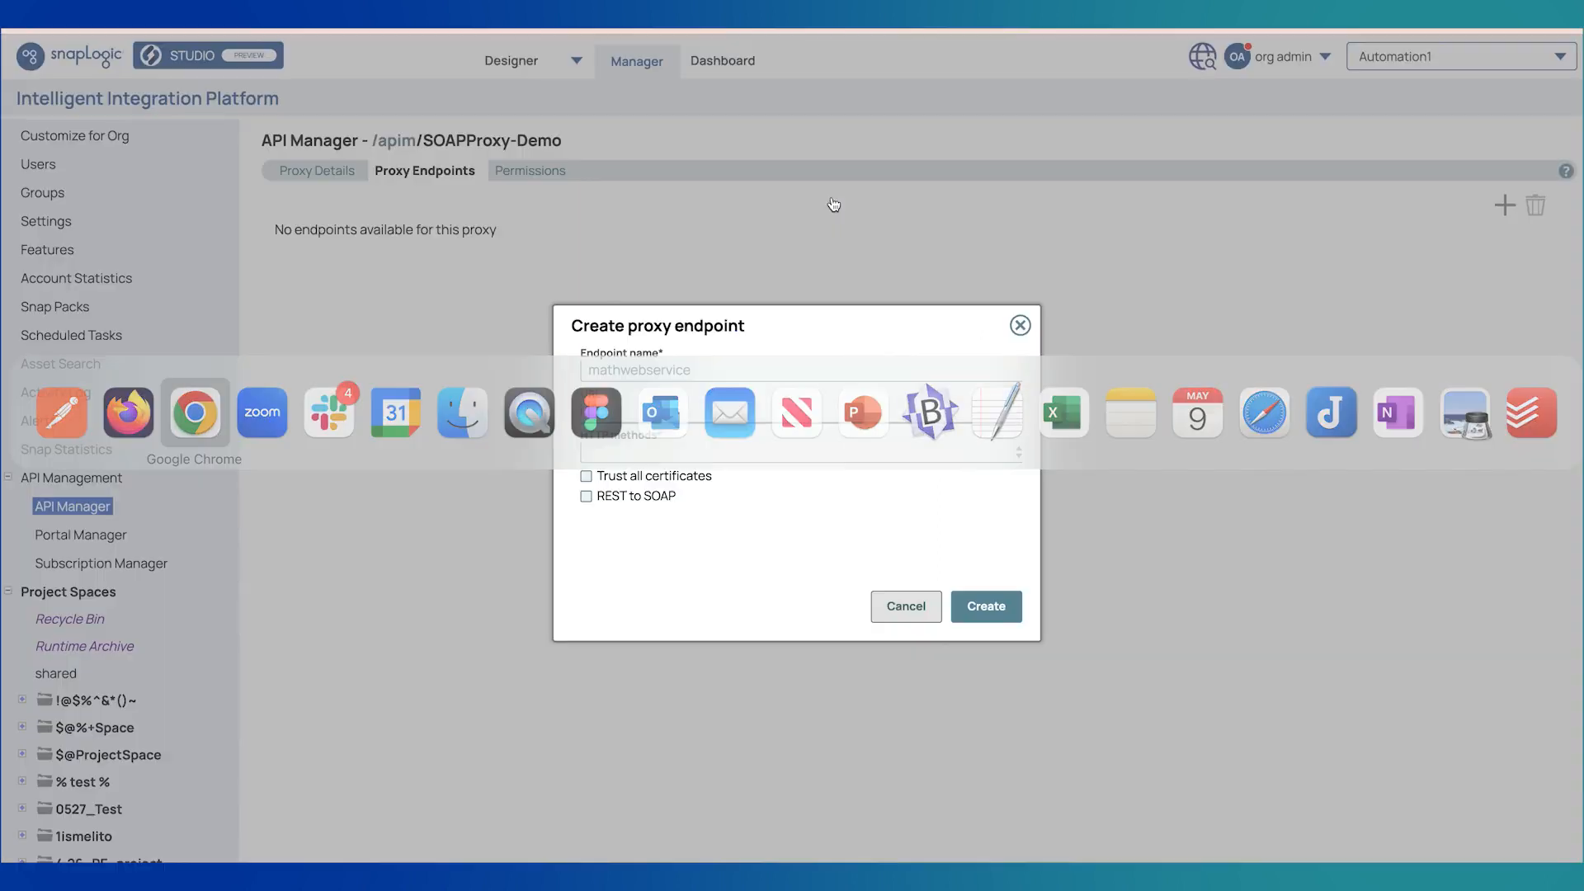
pyautogui.press('super+v')
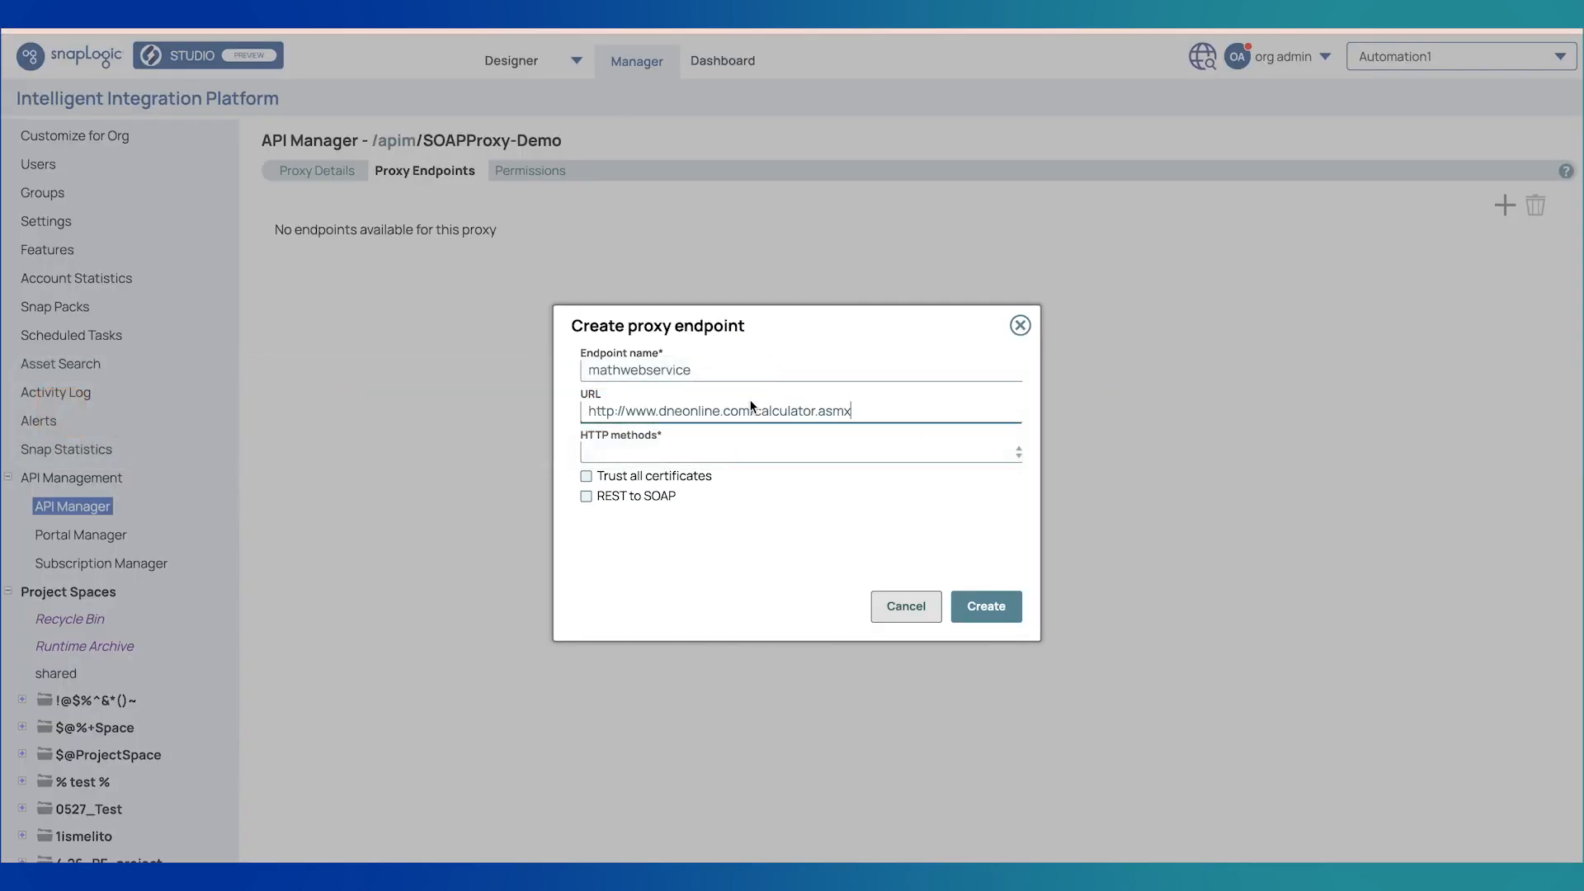
# Step: Select Post as the endpoint's HTTP method and enable REST to SOAP
pyautogui.click(765, 454)
pyautogui.click(790, 523)
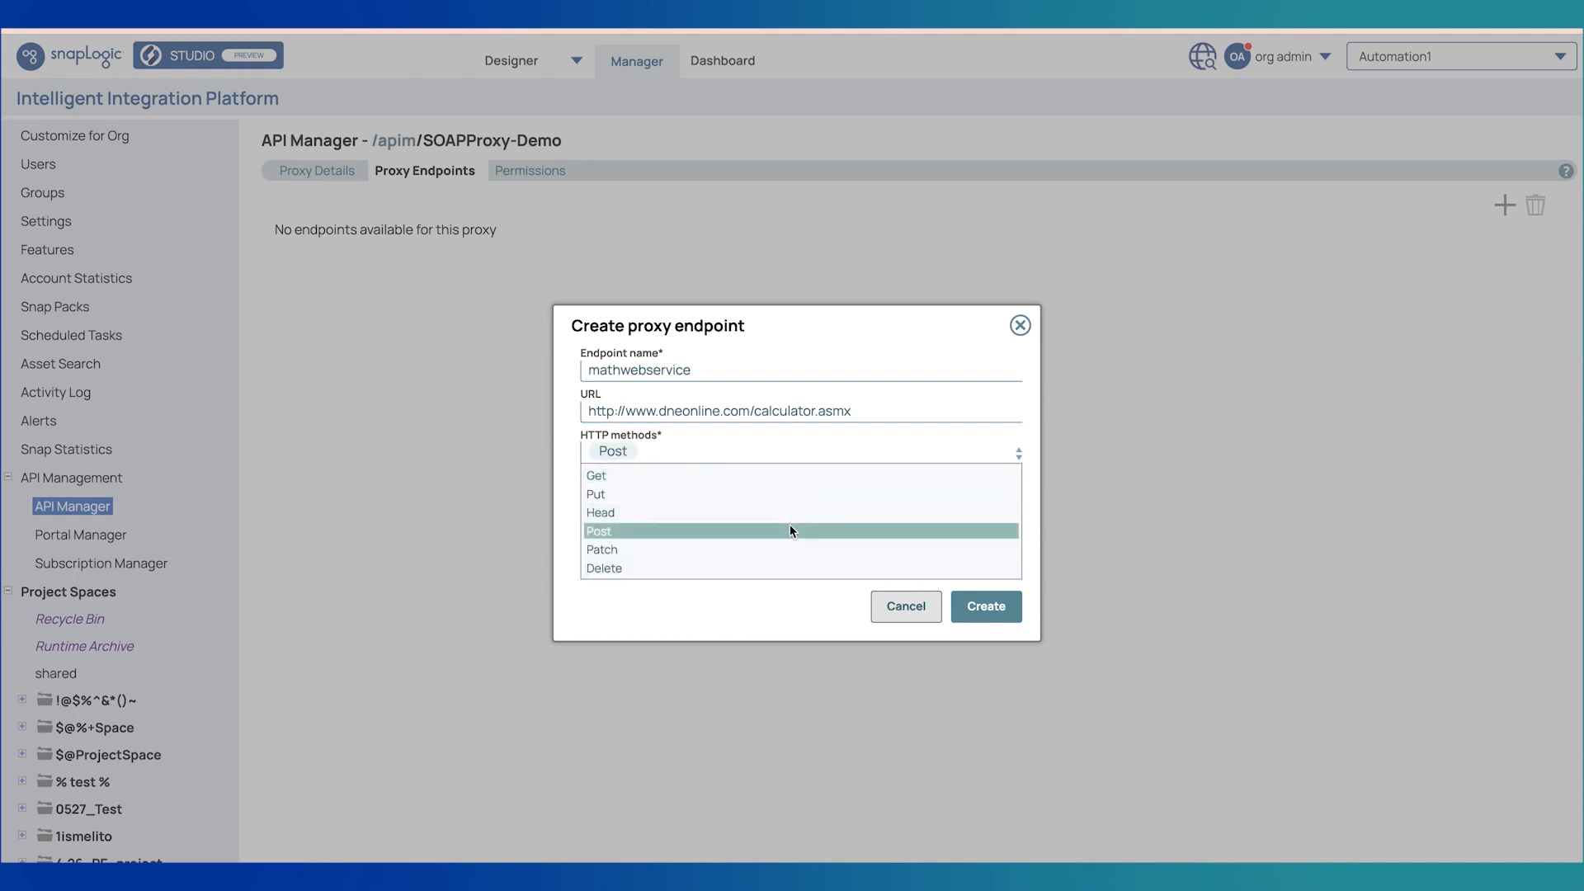
pyautogui.click(898, 375)
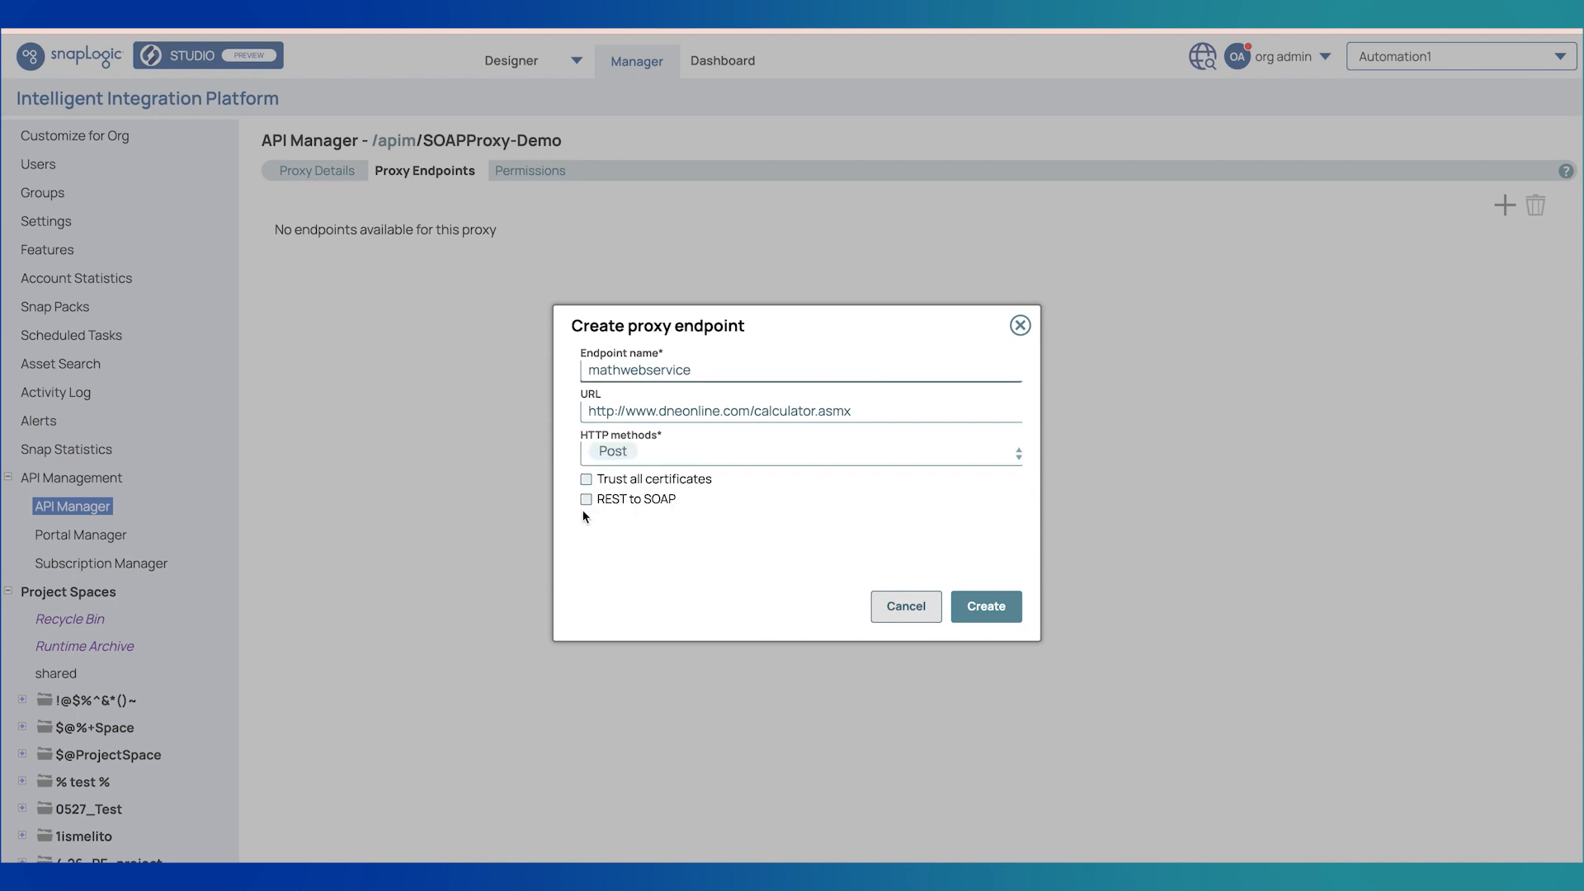
pyautogui.click(586, 499)
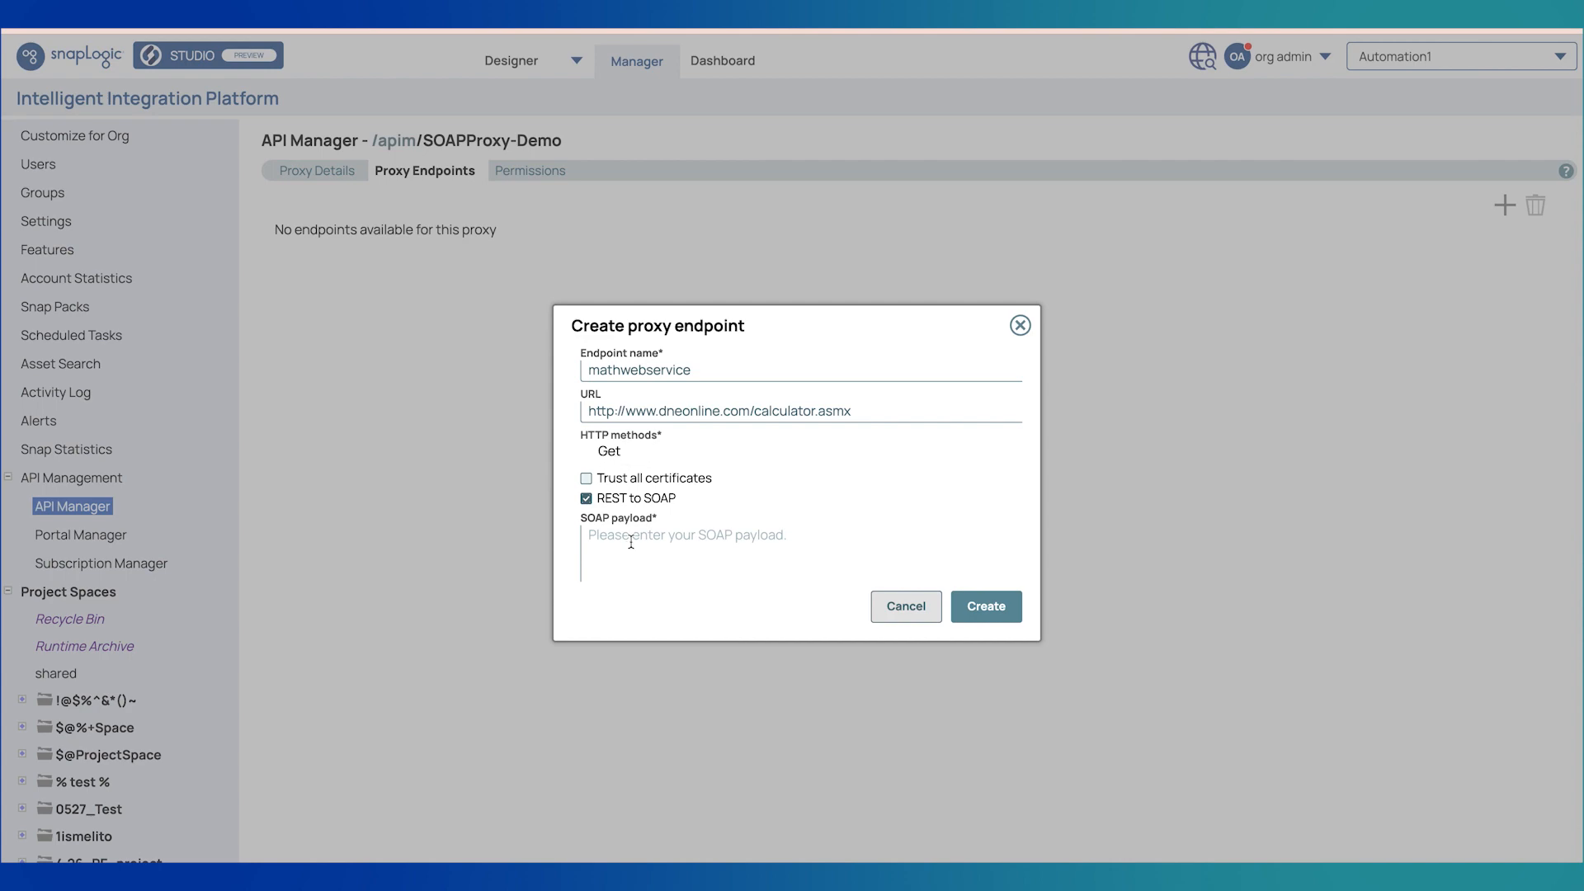
# Step: Copy the full SOAP XML body from the POST request in Postman into the SnapLogic endpoint's SOAP payload
pyautogui.press('super+Tab')
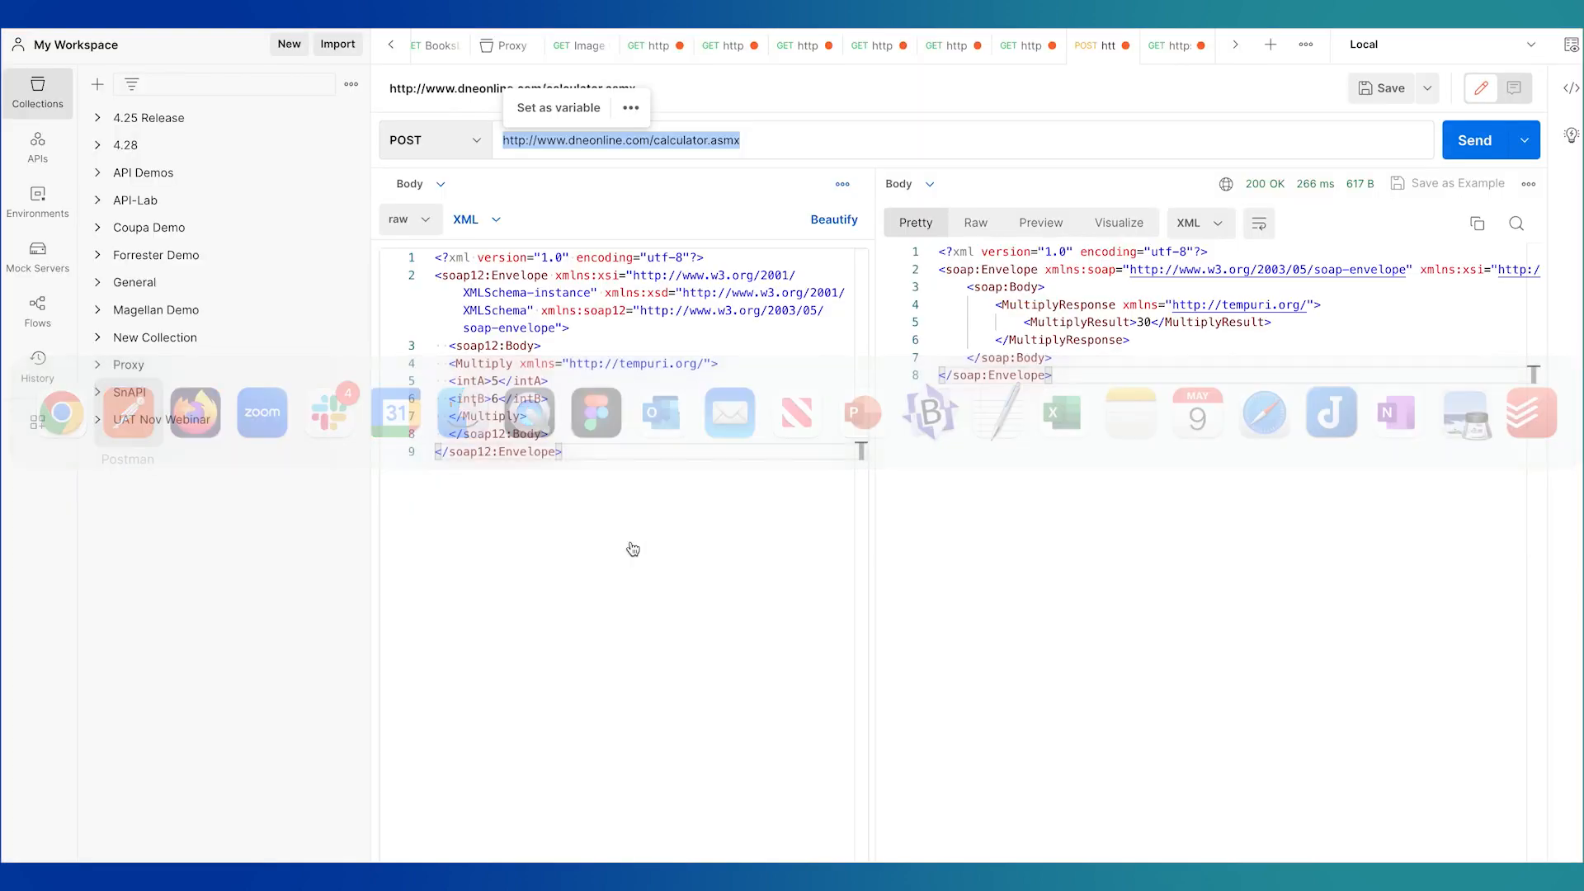
pyautogui.click(631, 452)
pyautogui.press('super+a')
pyautogui.press('super+c')
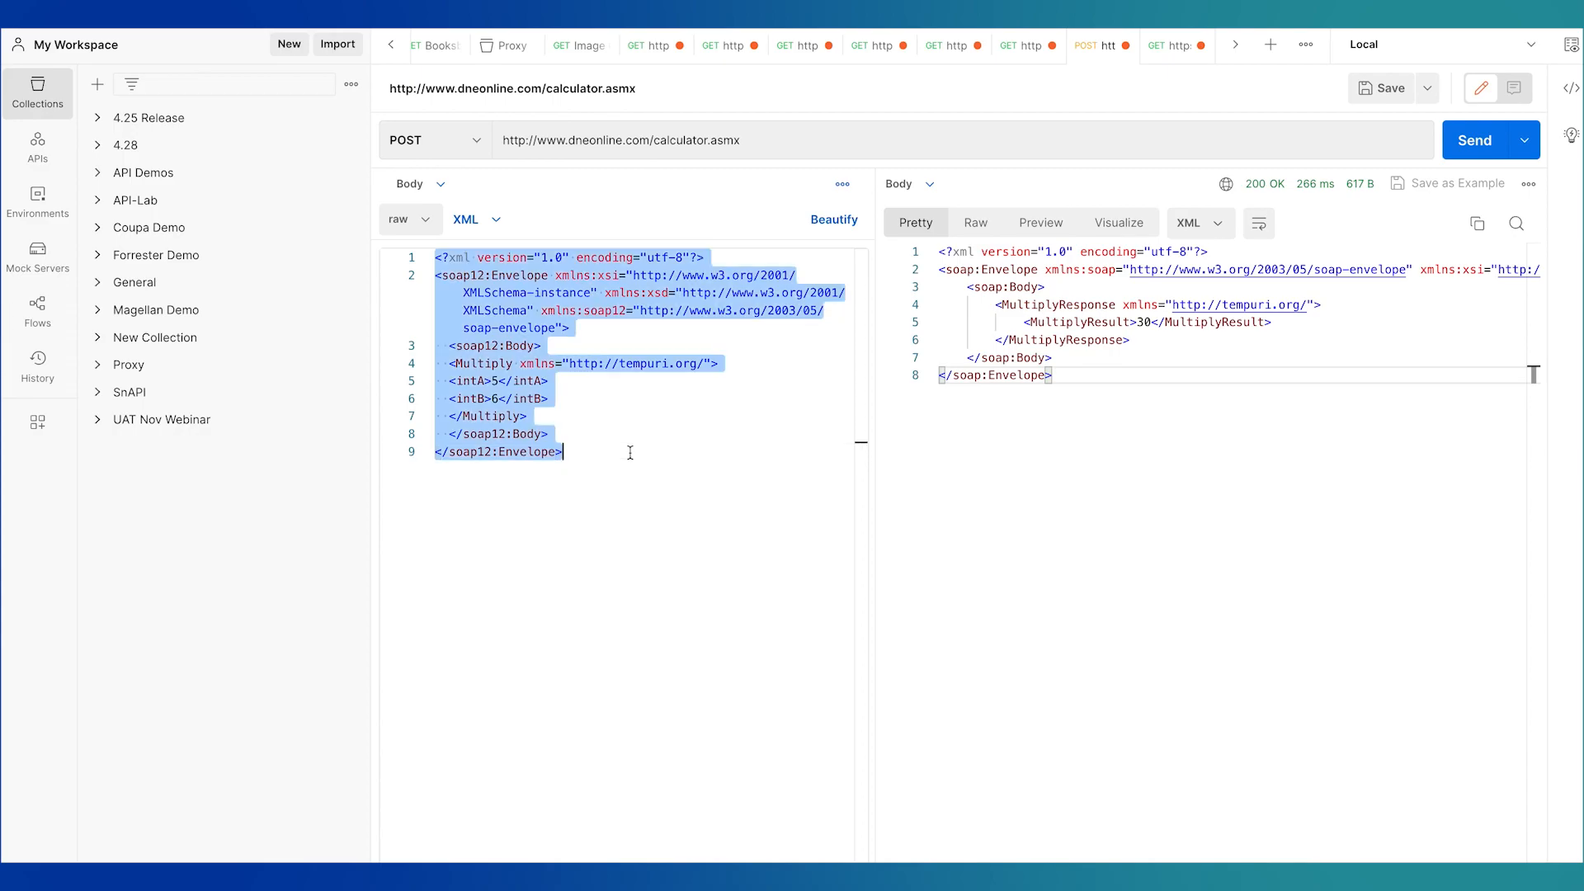
pyautogui.press('super+Tab')
pyautogui.click(613, 528)
pyautogui.press('super+v')
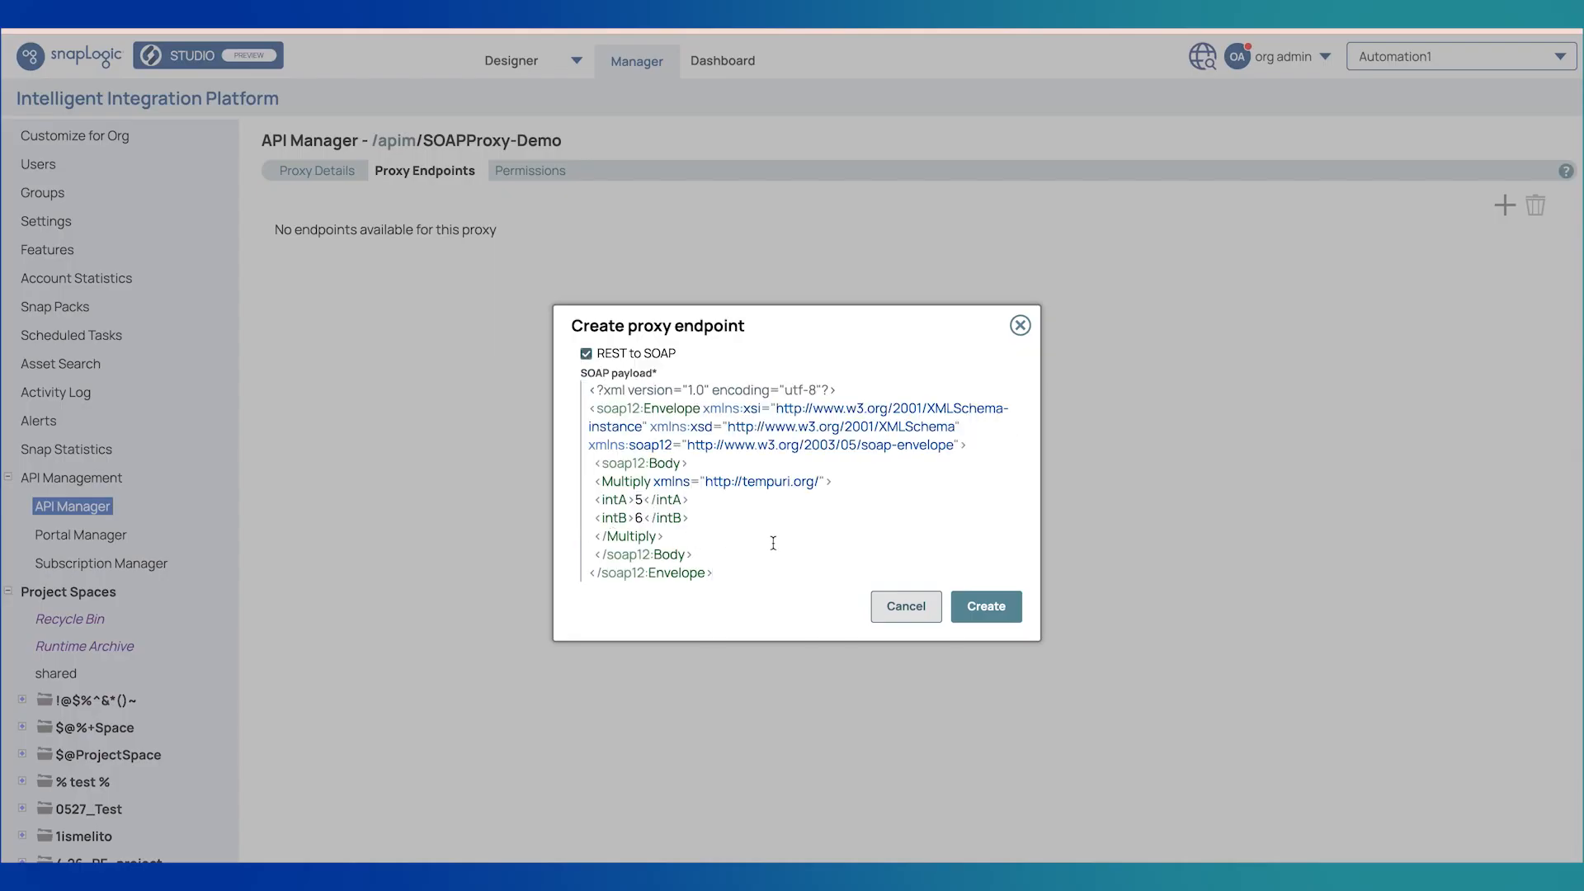
# Step: Replace the payload's values 5 and 6 with intA and intB, and create the endpoint
pyautogui.doubleClick(641, 500)
pyautogui.write('intA')
pyautogui.write('intB')
pyautogui.click(976, 613)
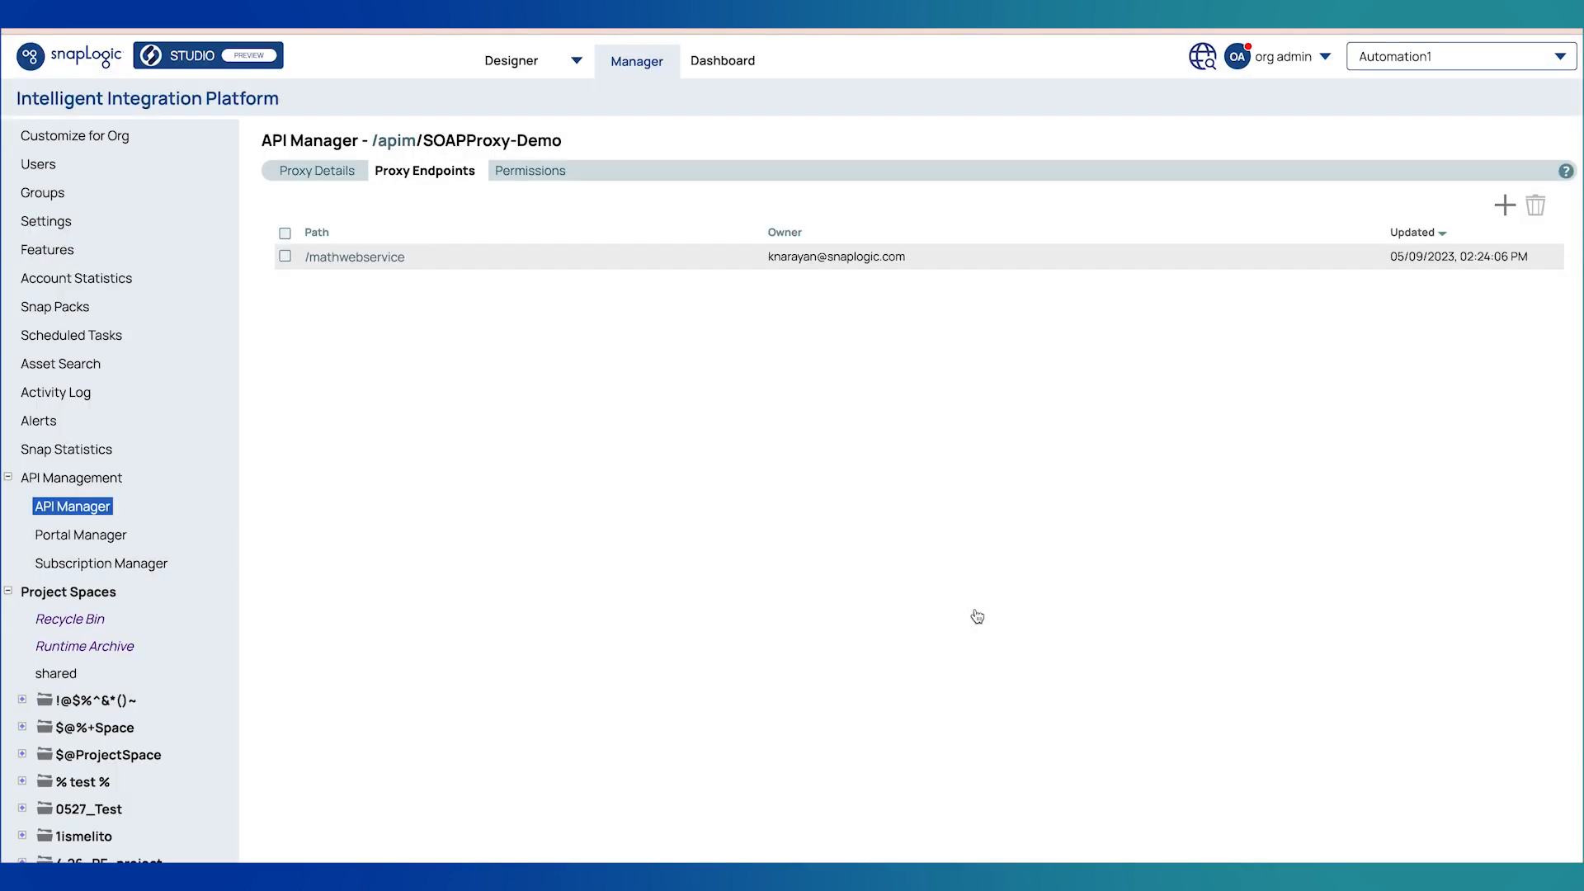
# Step: Review the mathwebservice endpoint's details, SOAP payload and editable settings without changing anything
pyautogui.click(387, 257)
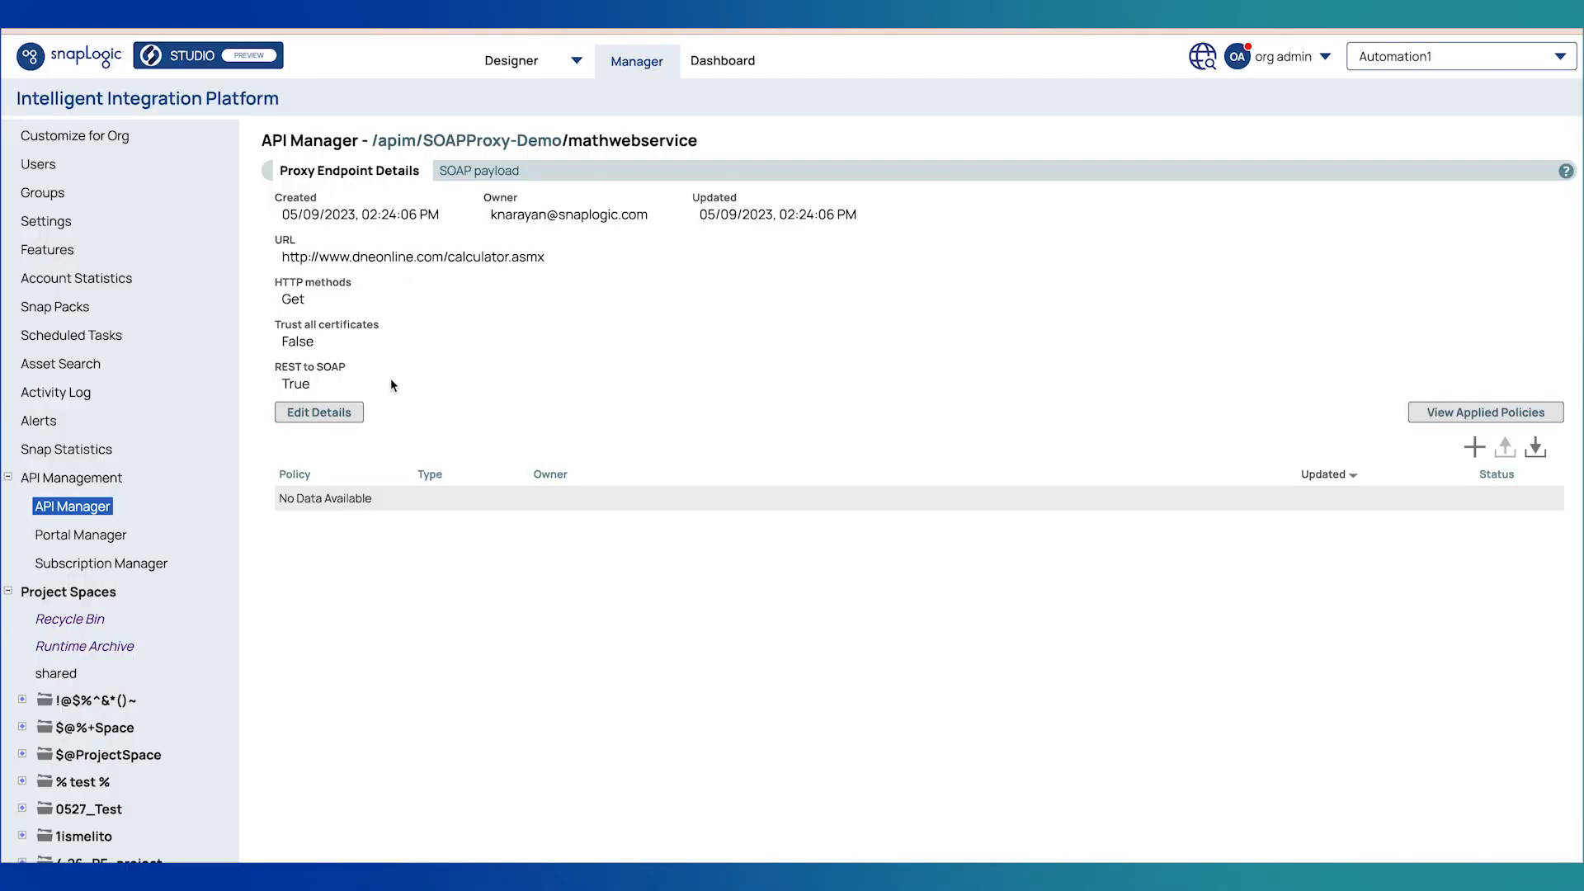
pyautogui.click(486, 172)
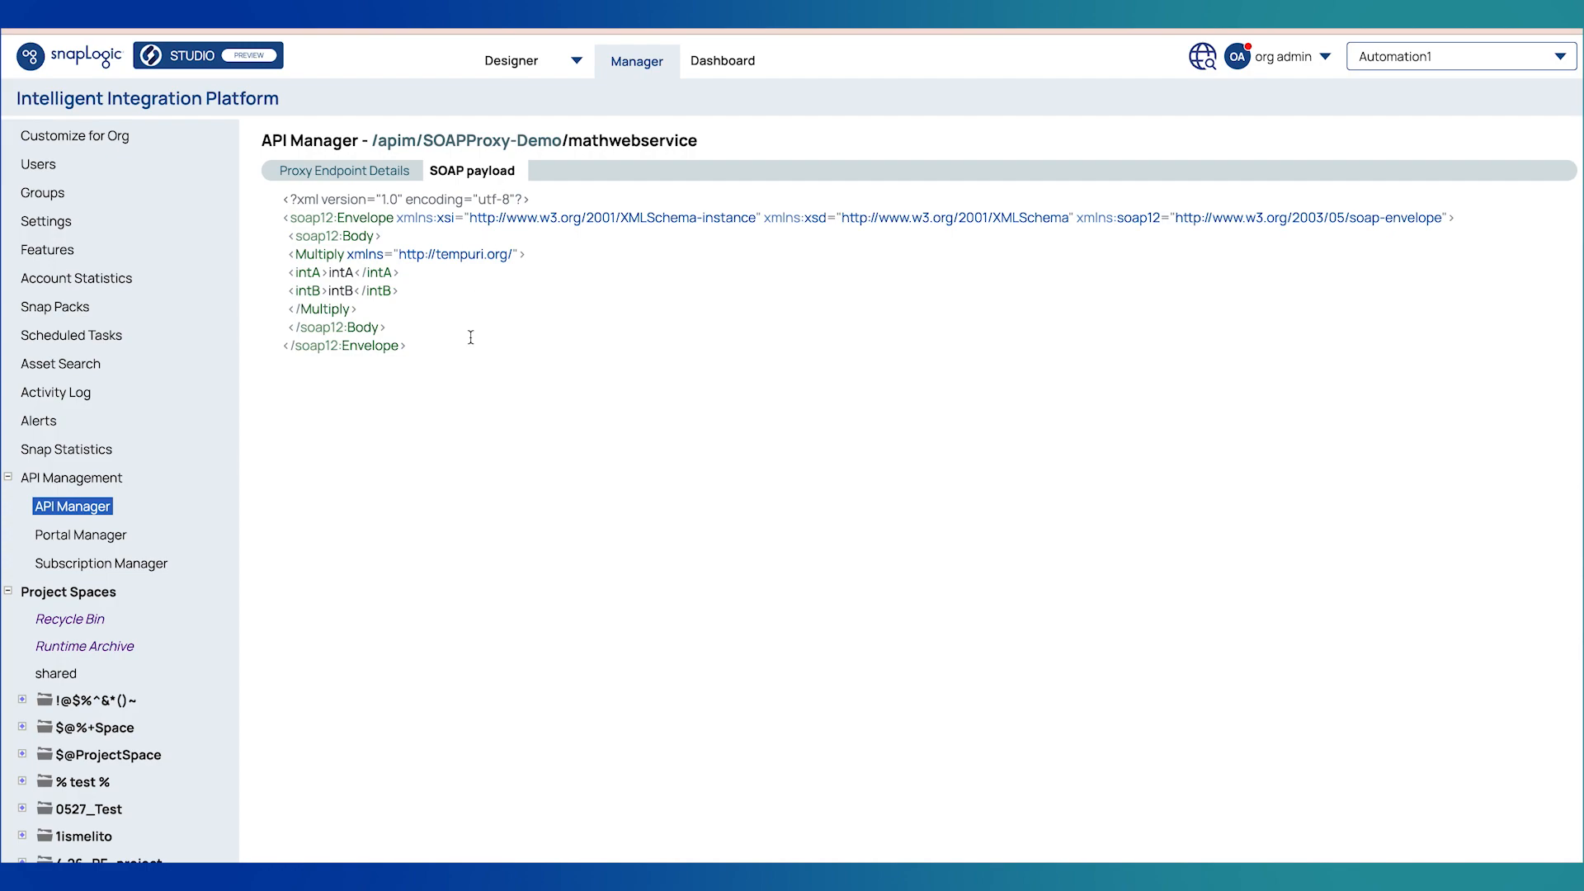
pyautogui.click(366, 172)
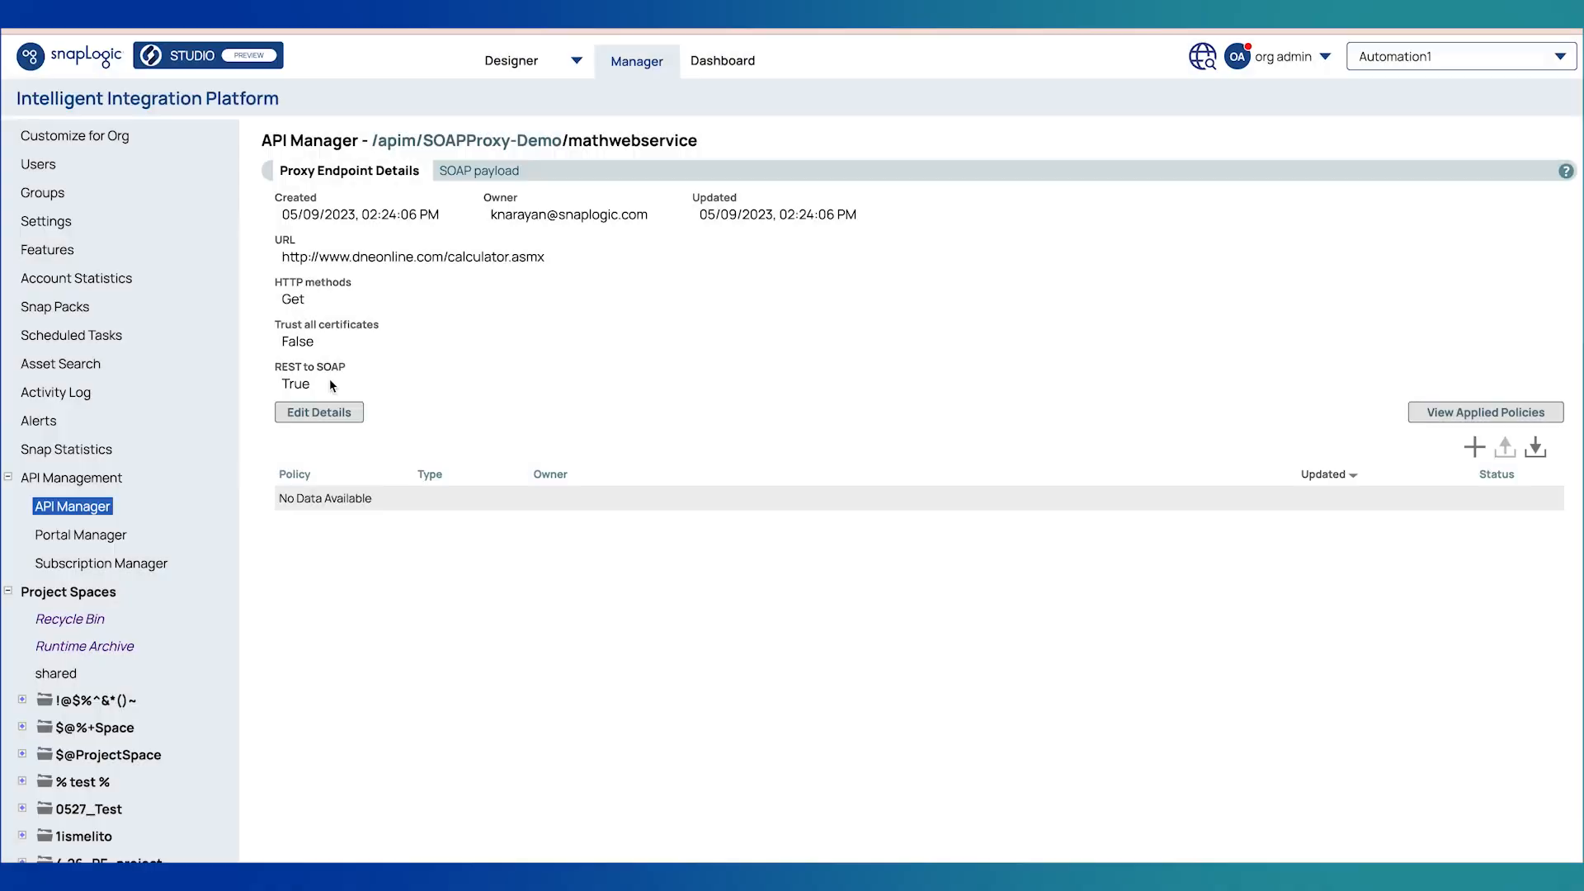
pyautogui.click(325, 411)
pyautogui.scroll(-3, 653, 527)
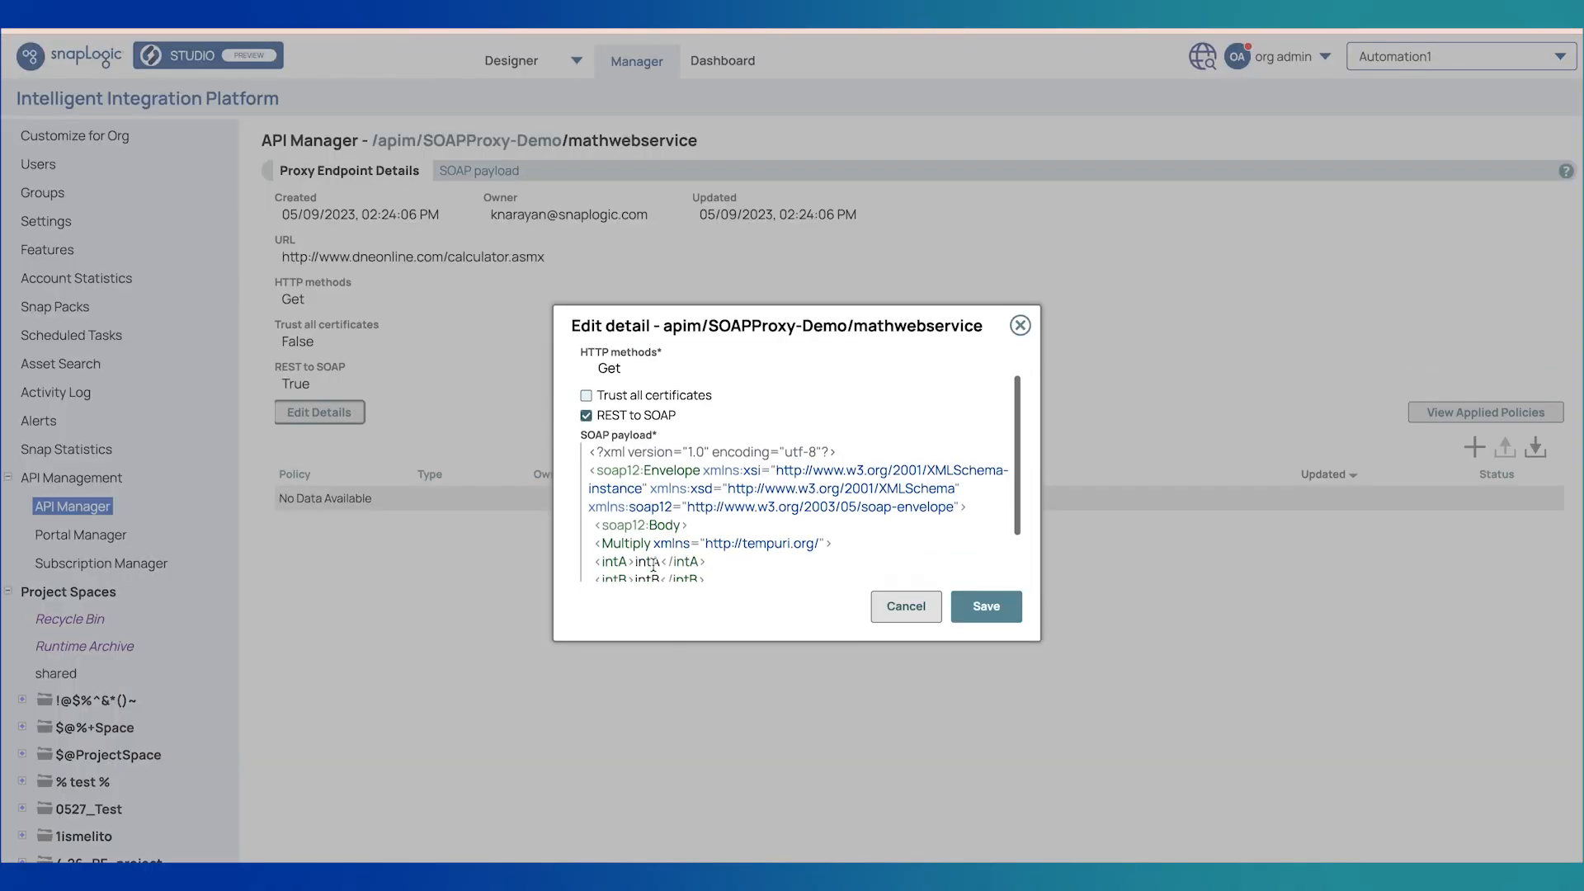
pyautogui.click(906, 606)
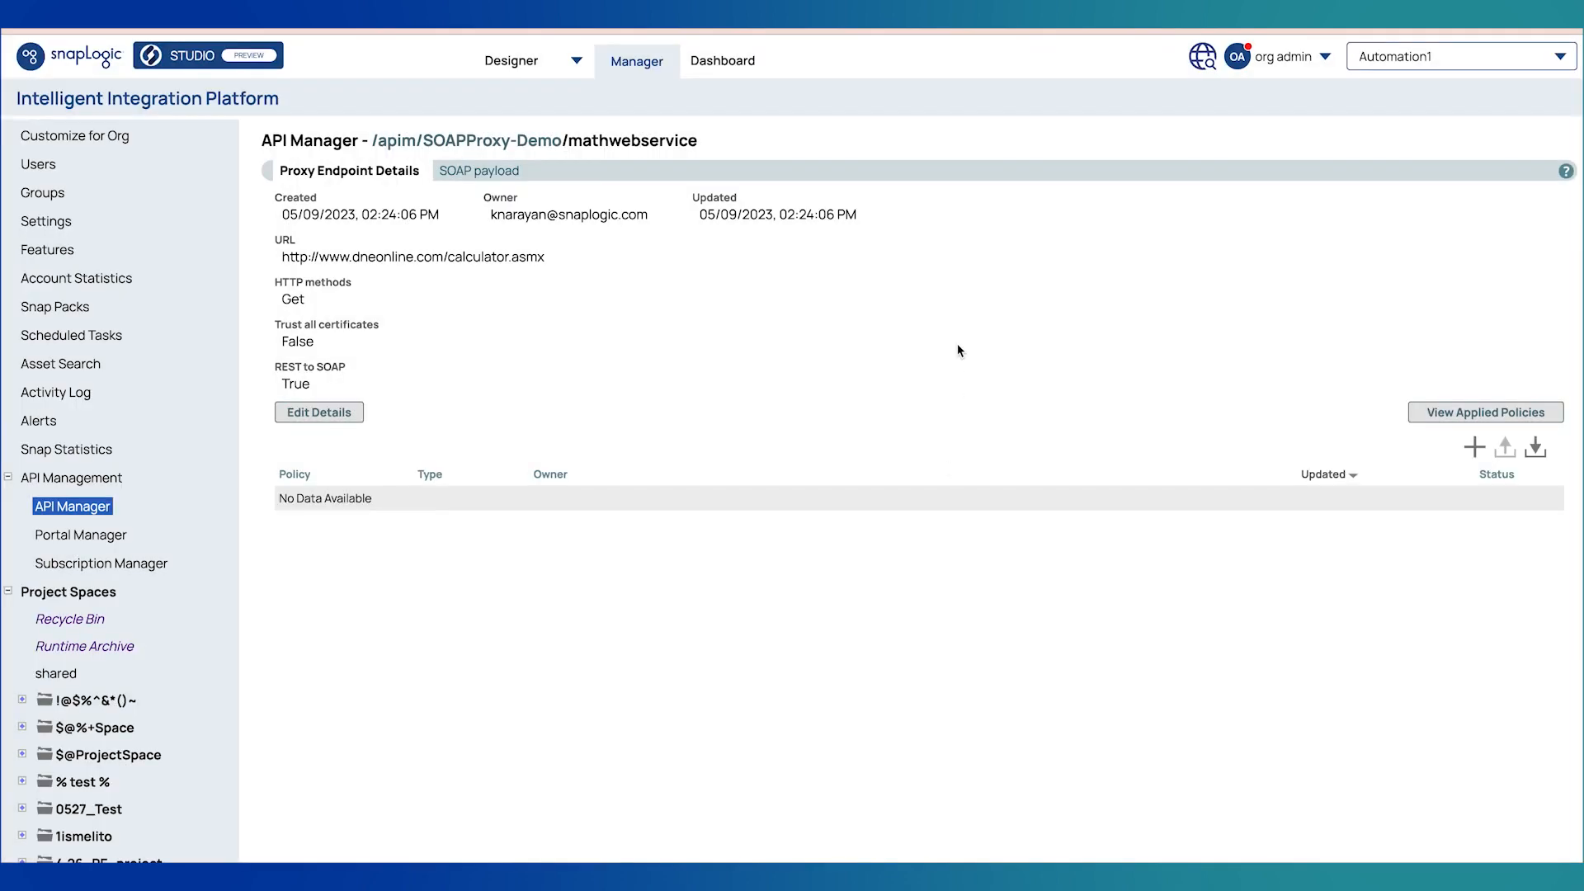
# Step: Switch to Postman and examine the intA and intB parameters in the calculator request's XML body
pyautogui.press('super+Tab')
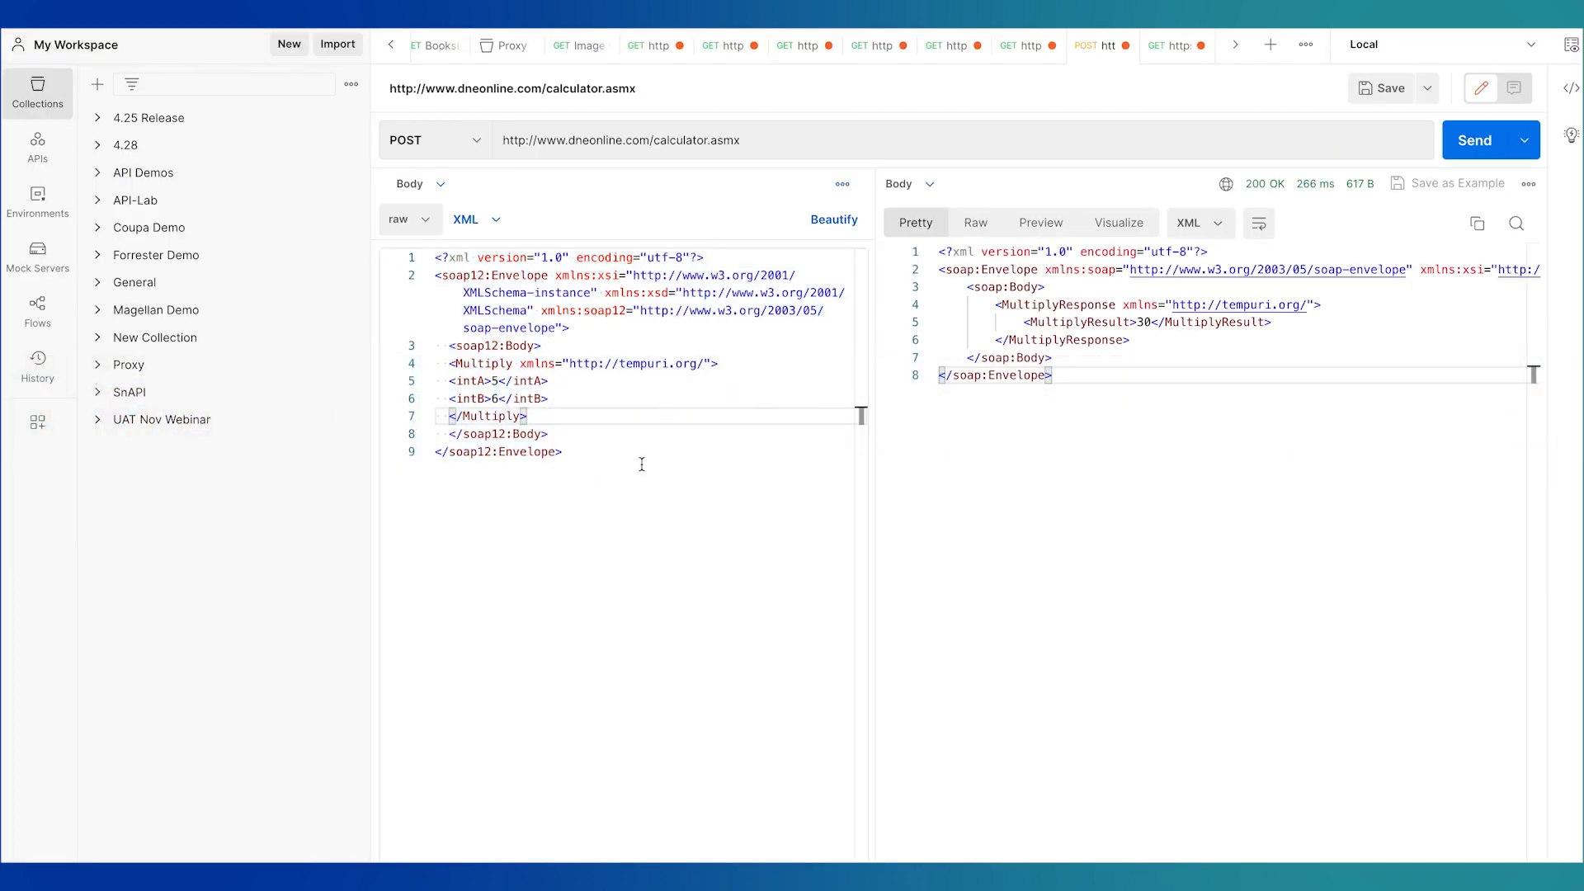
pyautogui.click(642, 461)
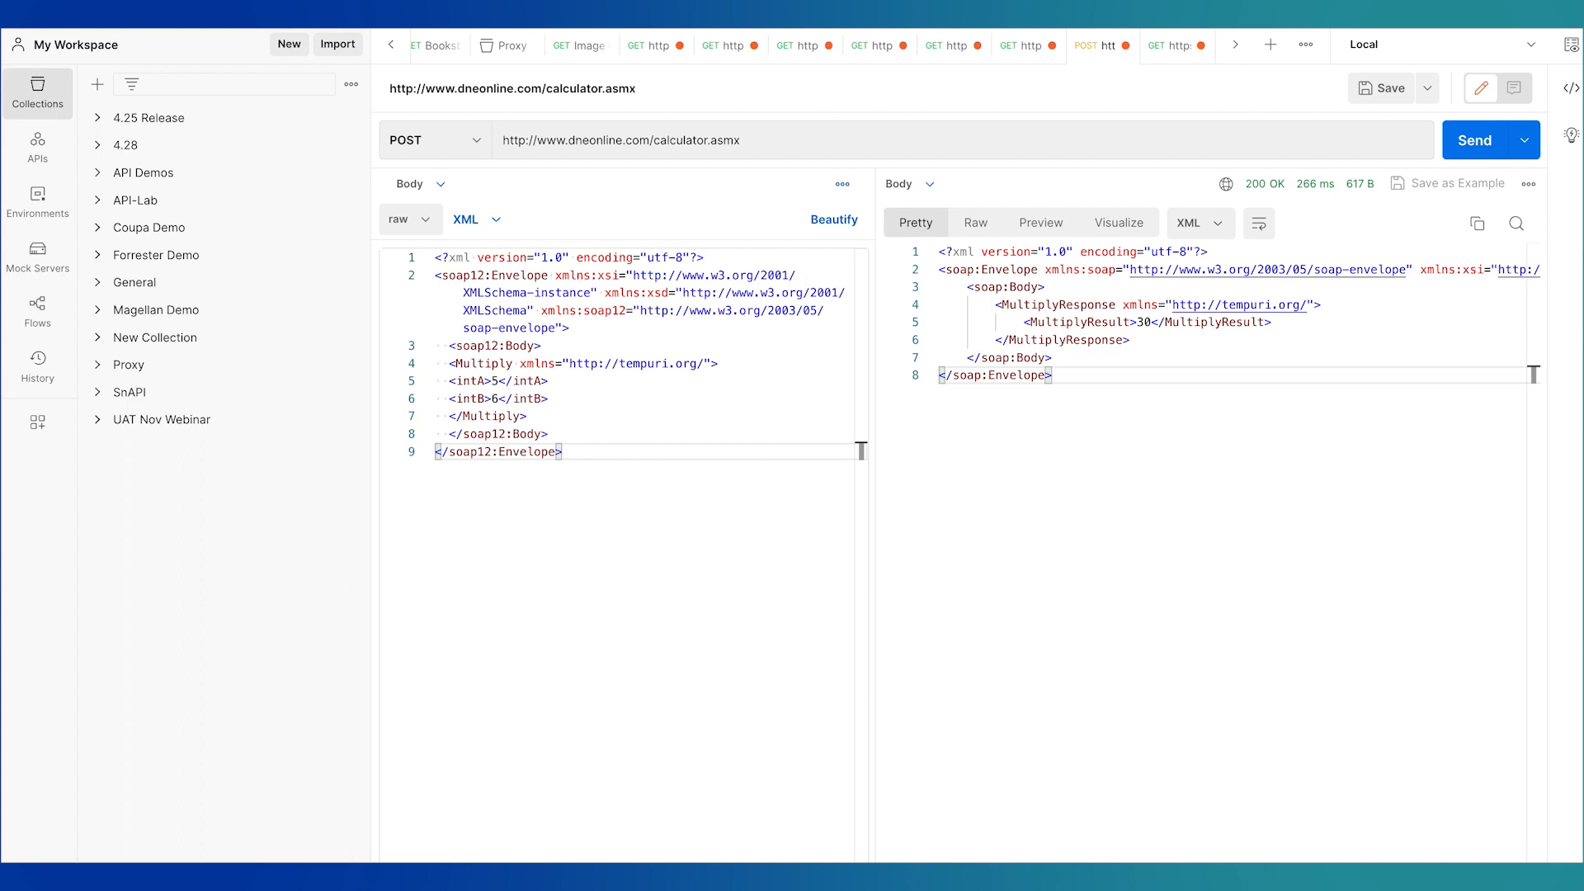
pyautogui.click(486, 382)
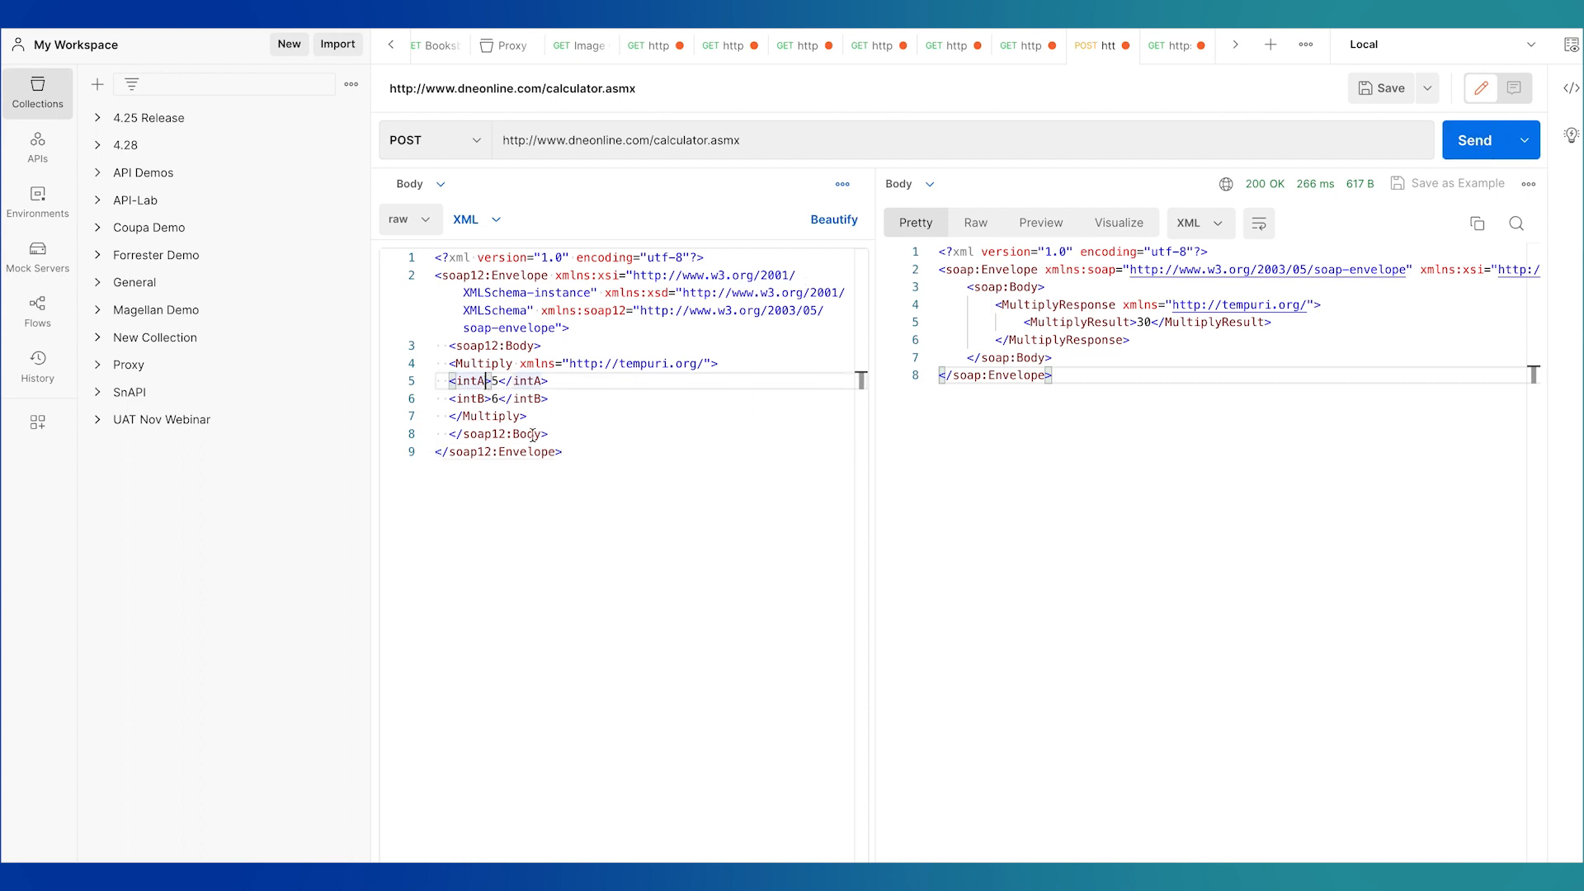
# Step: Set intB to 10 in the calculator POST request's XML body, send the request and inspect the returned SOAP body
pyautogui.press('Down')
pyautogui.press('Delete')
pyautogui.write('10')
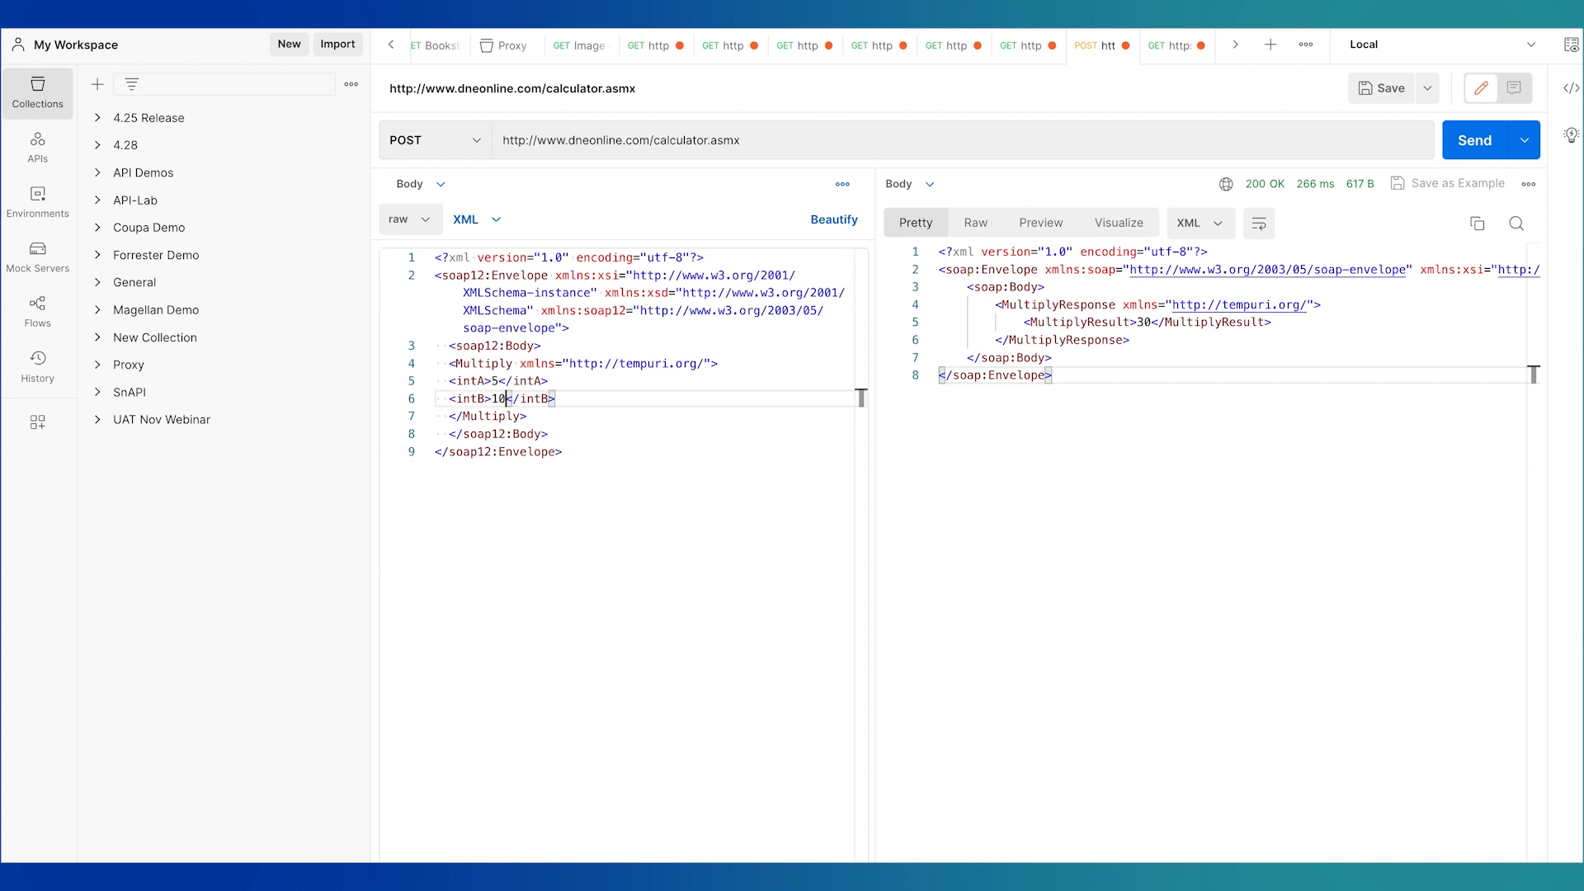
pyautogui.hotkey('ctrl', 'Return')
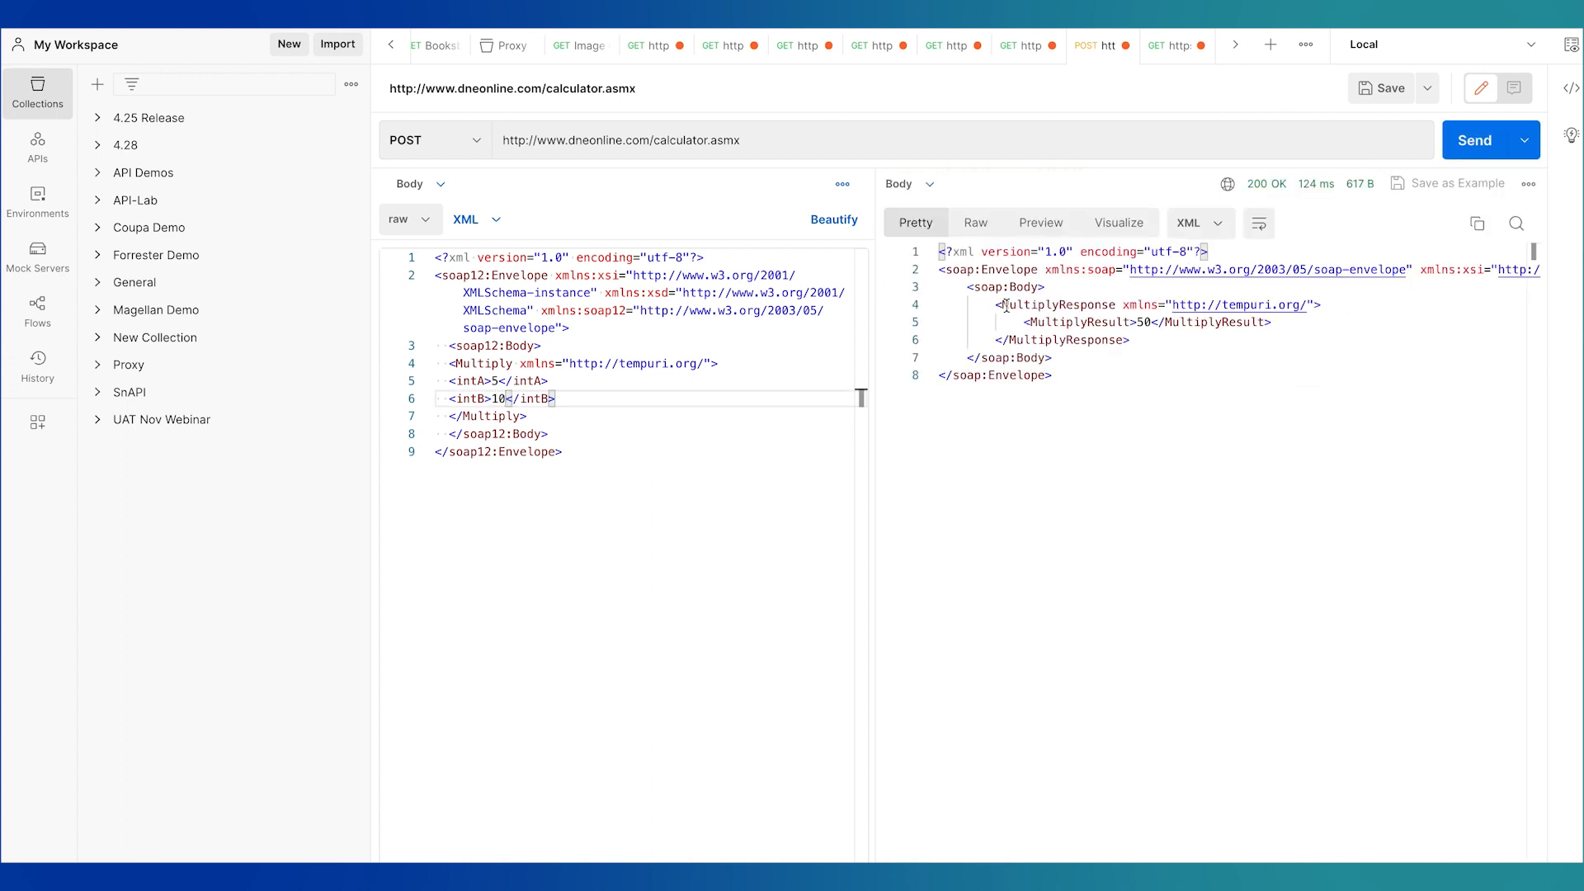
pyautogui.moveTo(968, 290); pyautogui.dragTo(1127, 359)
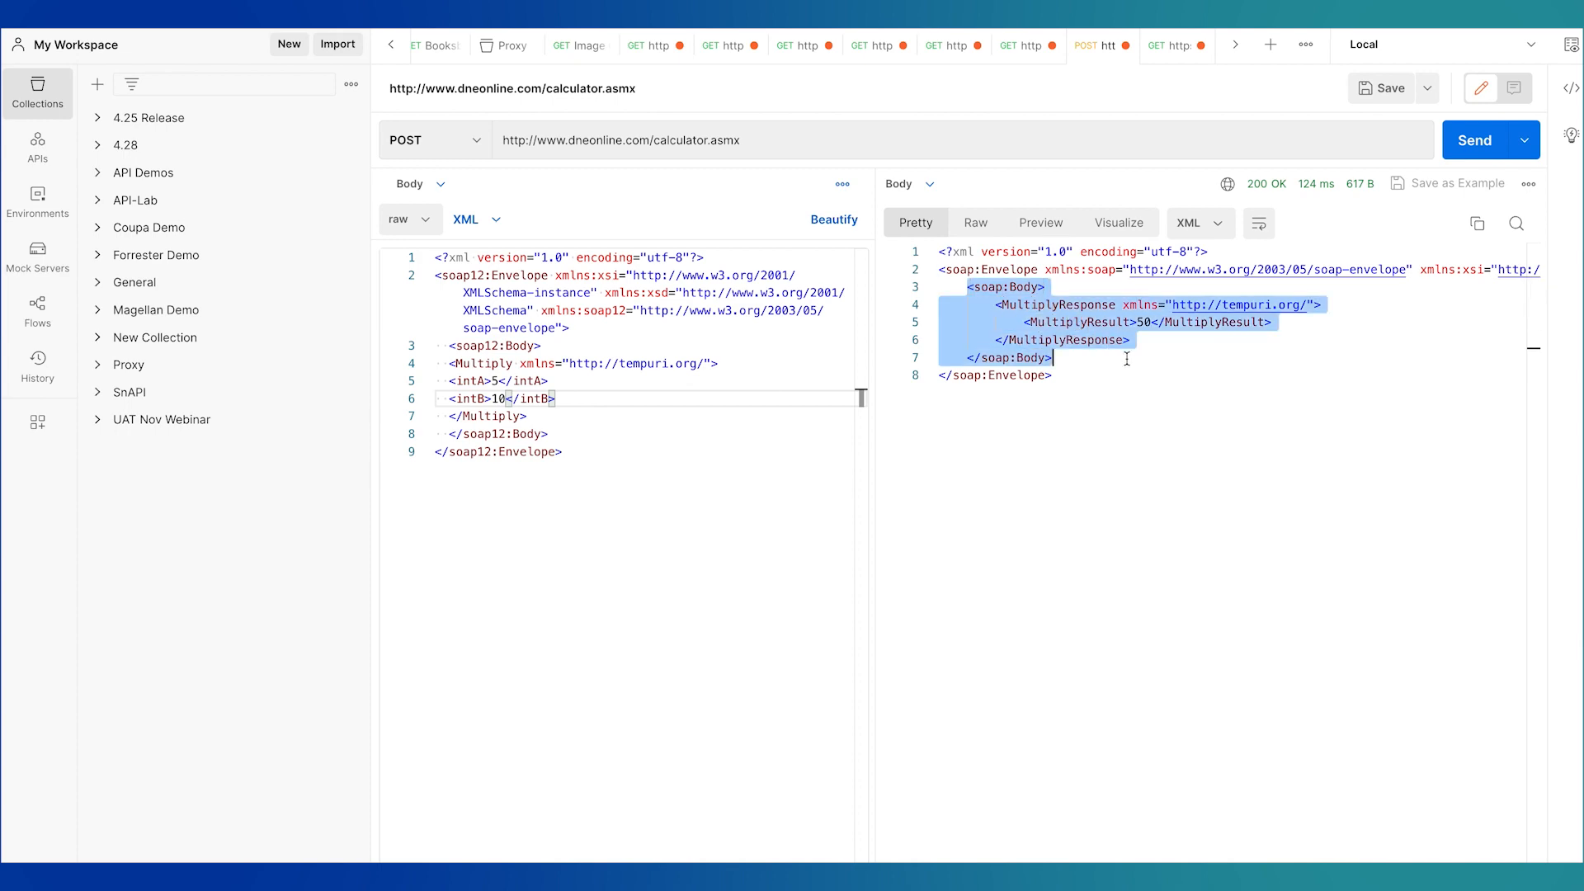
pyautogui.click(1148, 418)
# Step: Switch to SnapLogic and view the SOAPProxy-Demo proxy's host URL for the UltraRestartPlex Snaplex
pyautogui.press('super+Tab')
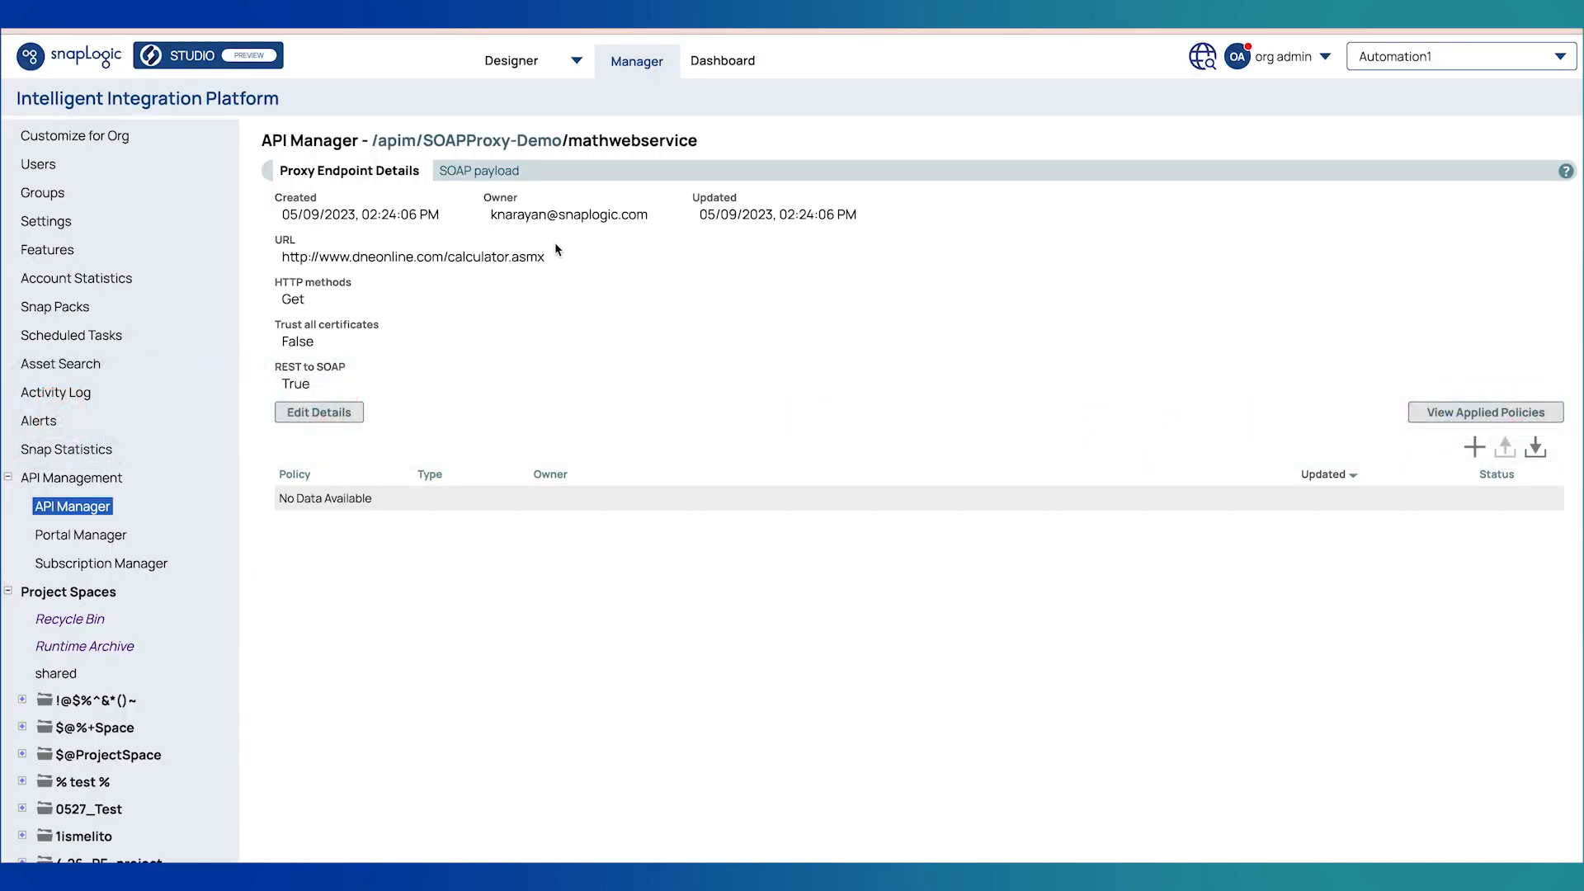
pyautogui.click(482, 147)
pyautogui.click(1066, 214)
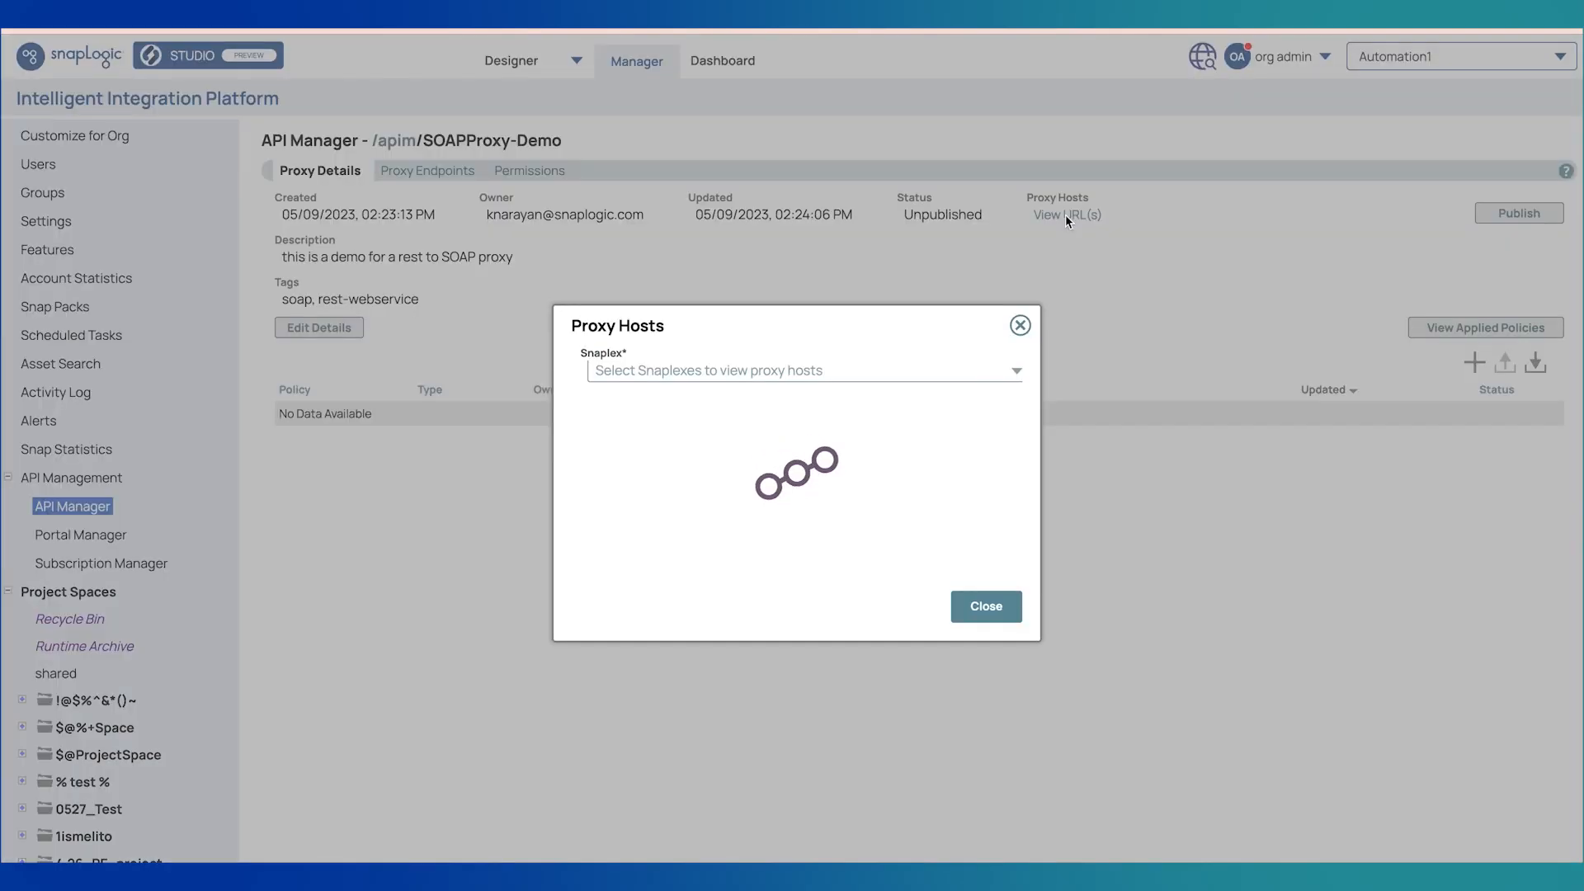
pyautogui.click(994, 368)
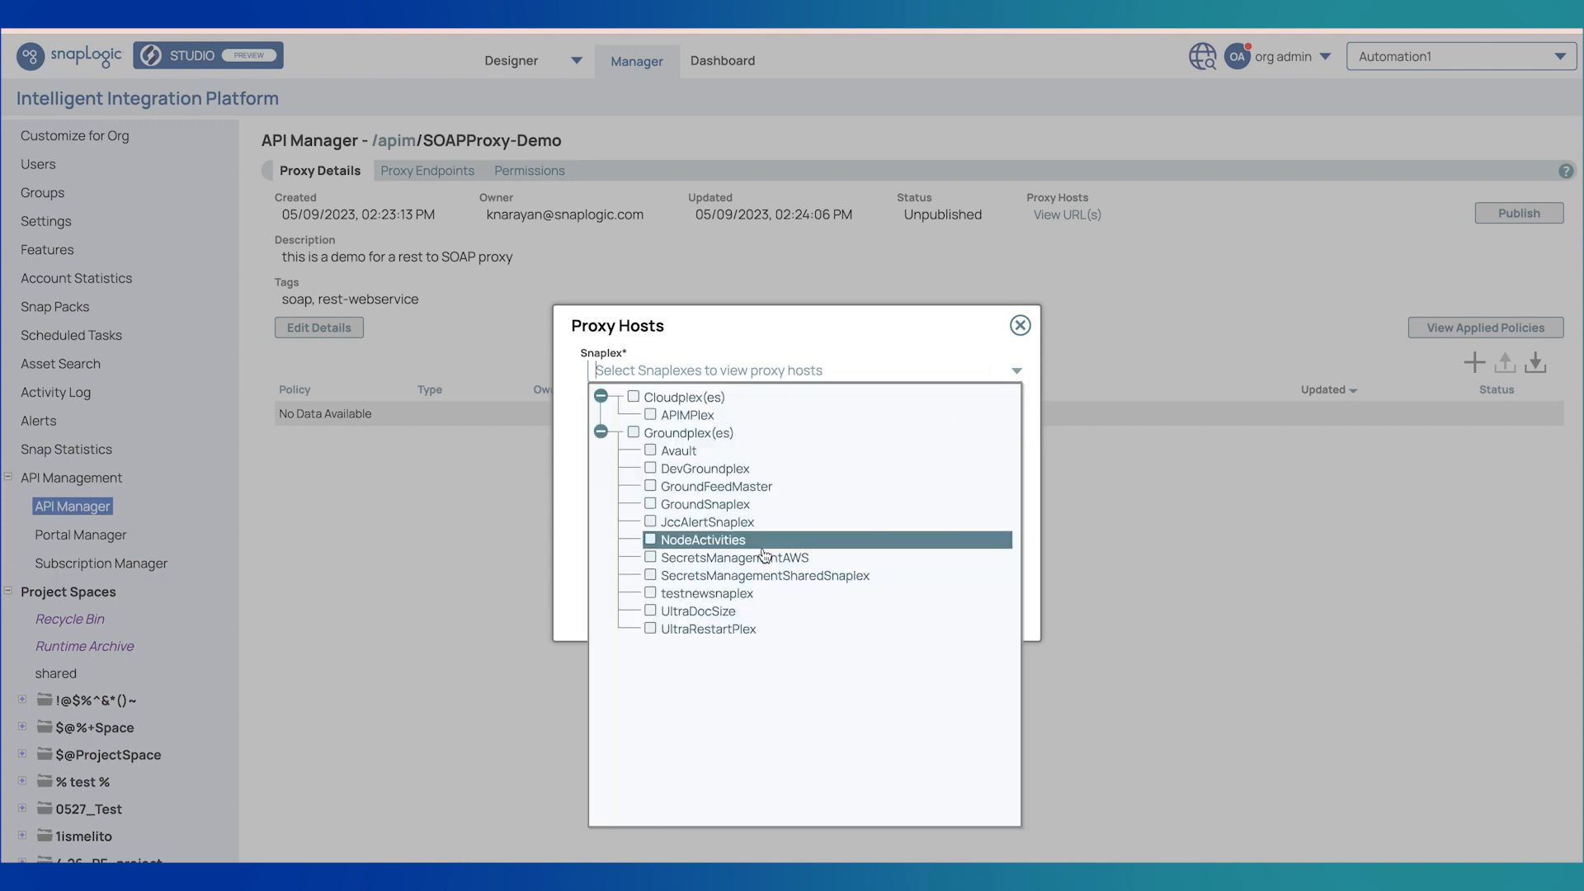
pyautogui.click(739, 631)
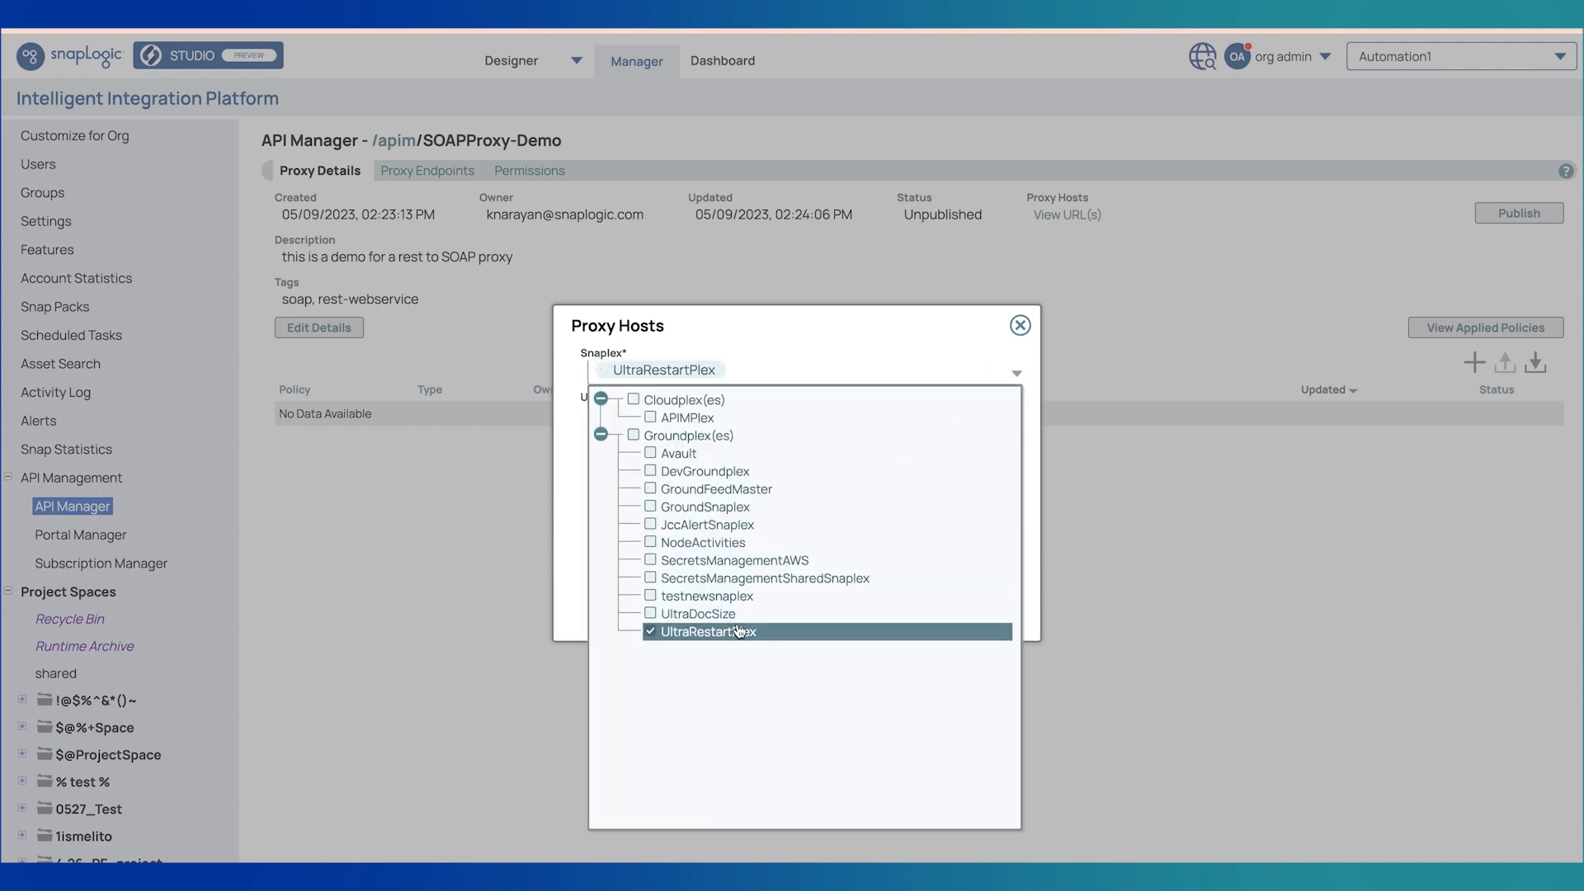
pyautogui.click(957, 373)
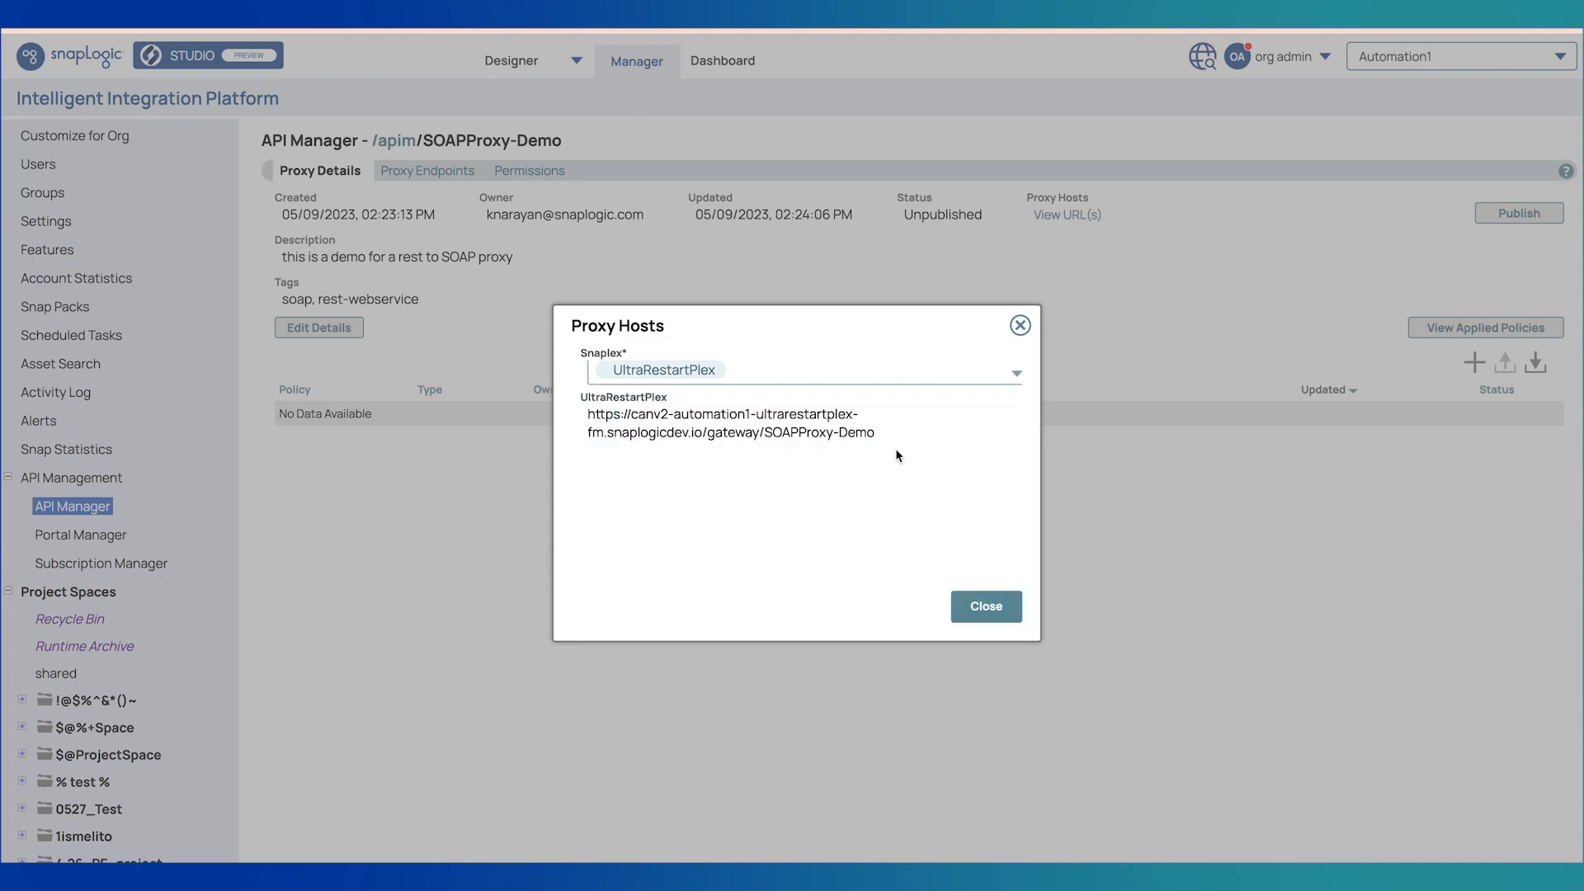
pyautogui.moveTo(888, 438); pyautogui.dragTo(578, 416)
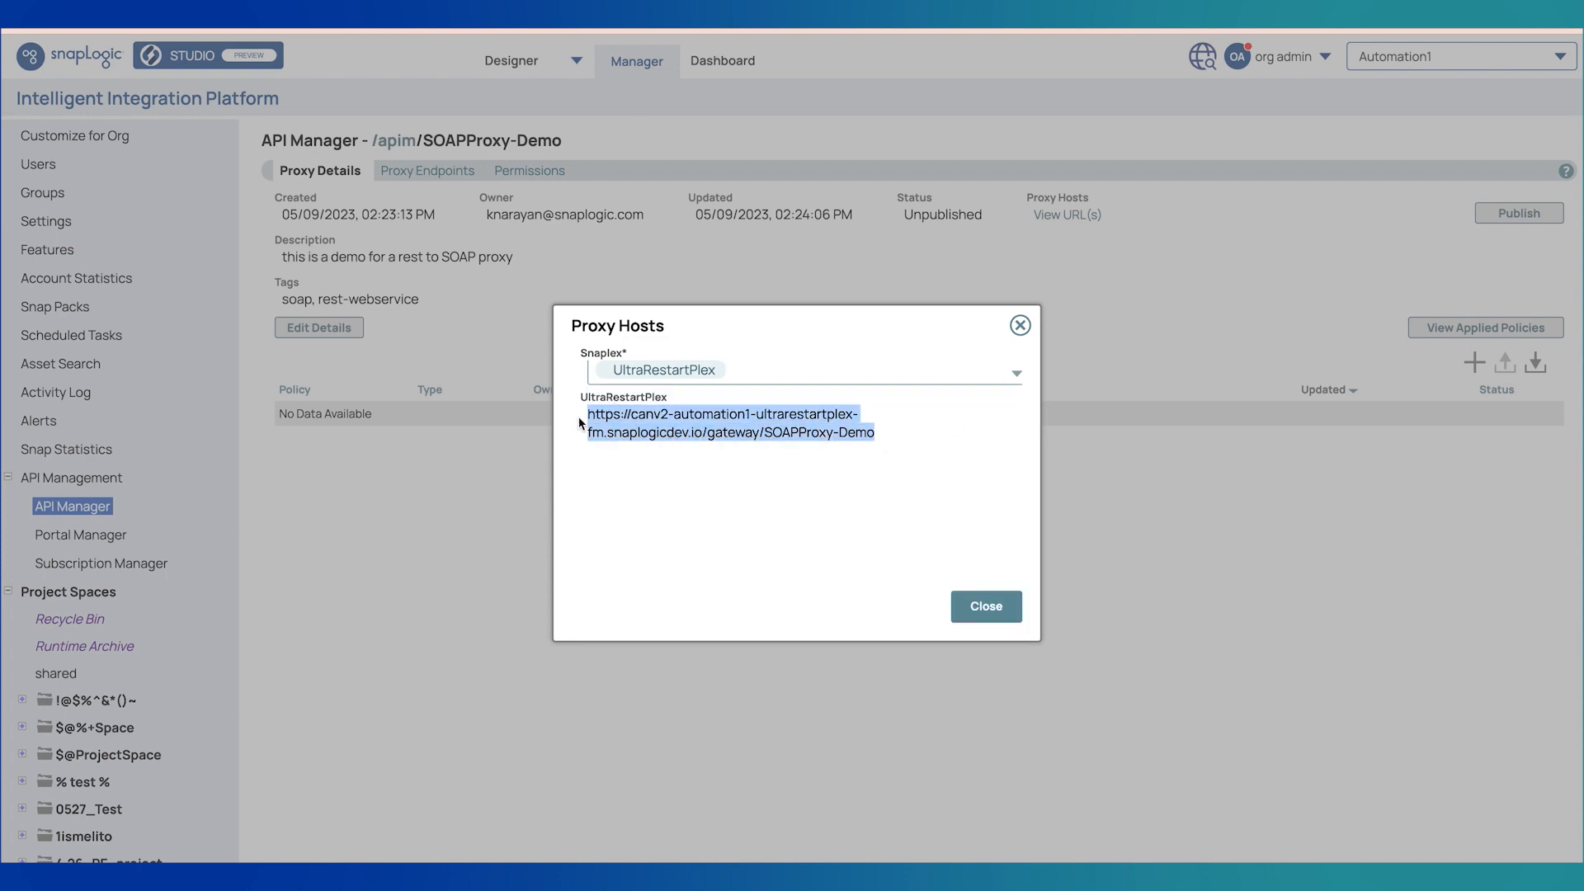
pyautogui.click(975, 609)
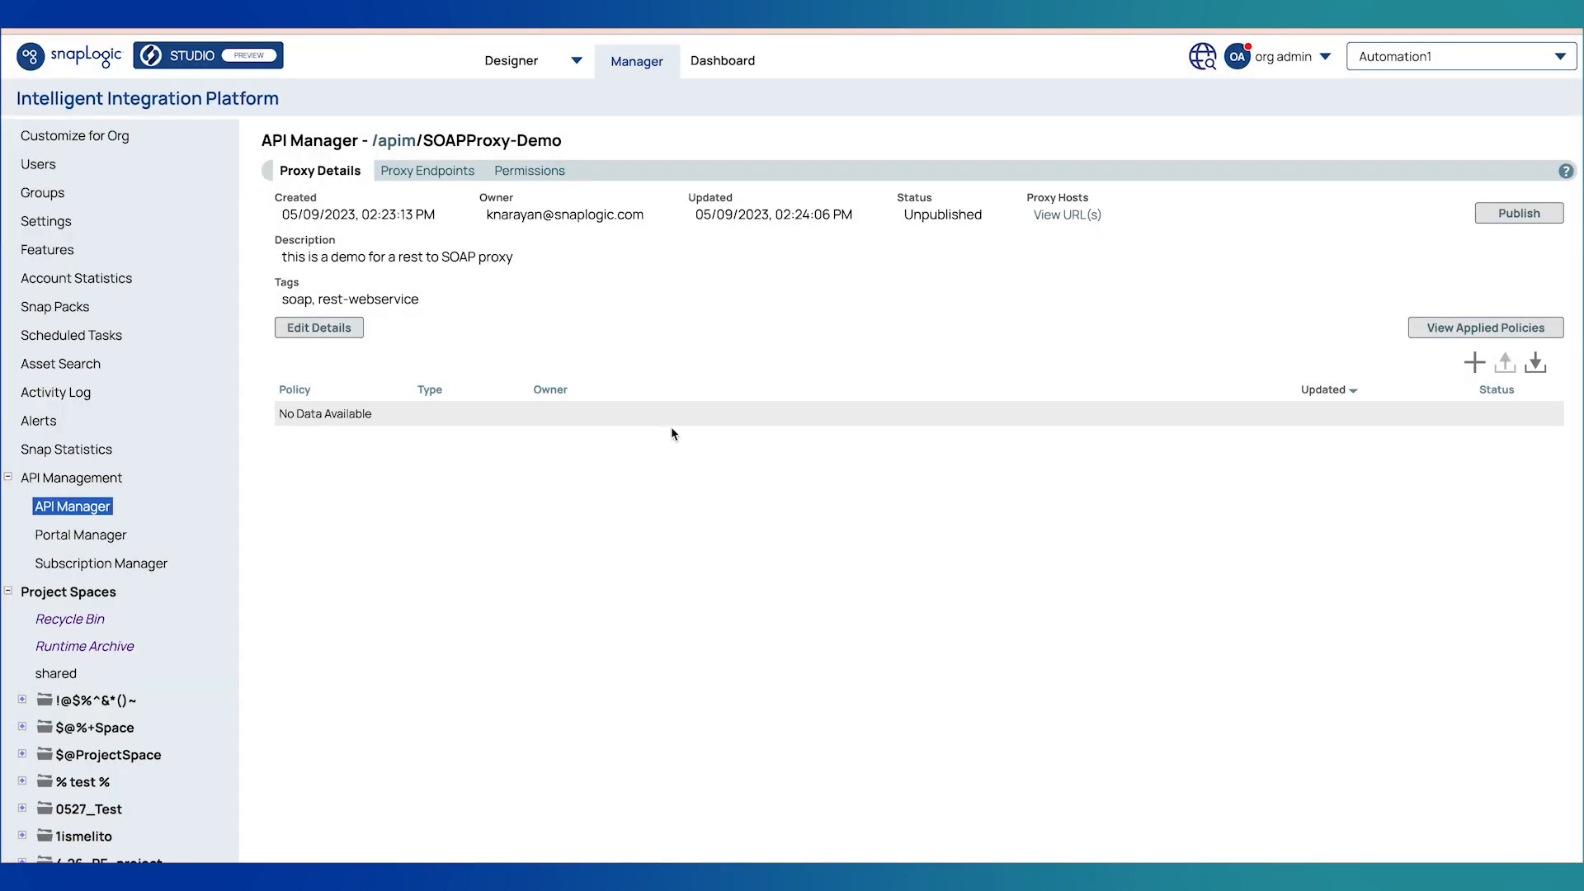
# Step: Open the existing SOAPProxy proxy and review its mathwebservice endpoint's details and SOAP payload
pyautogui.click(401, 142)
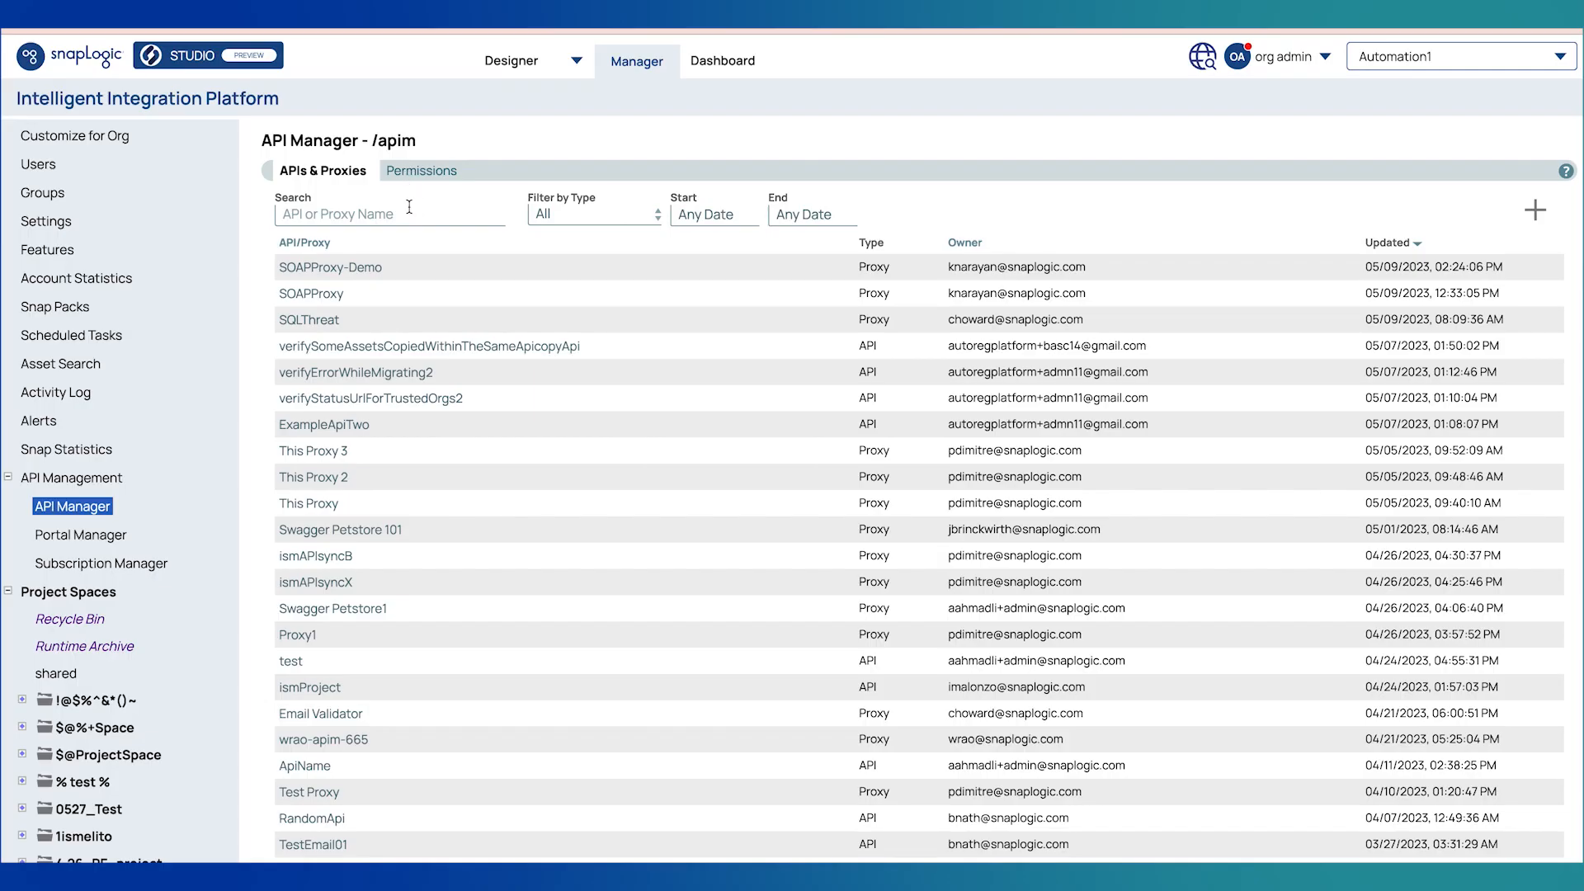
pyautogui.click(334, 295)
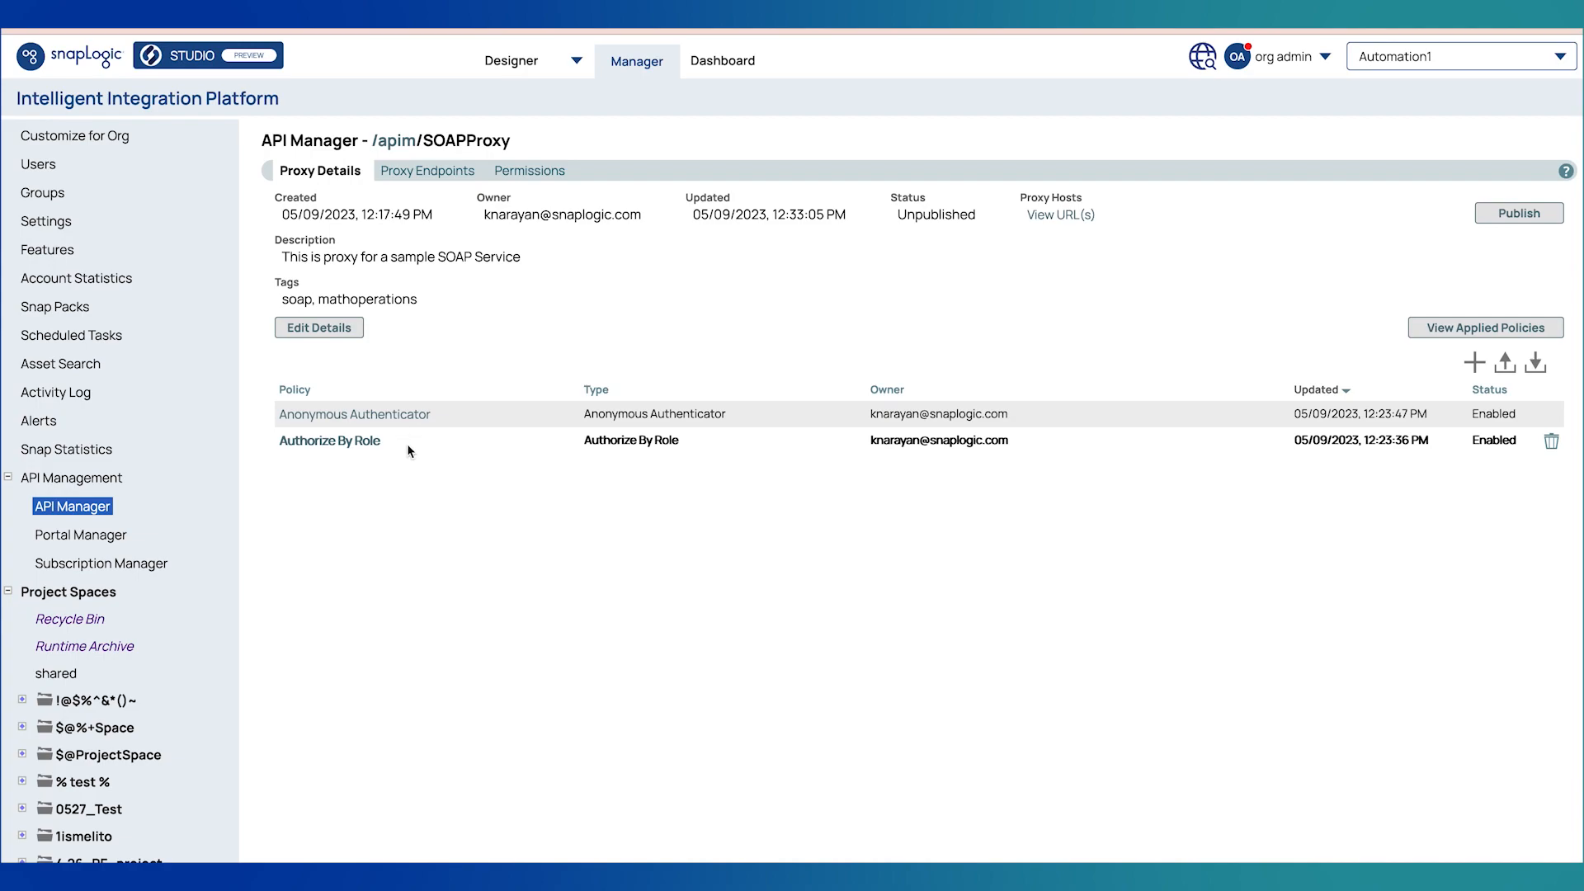
pyautogui.click(397, 172)
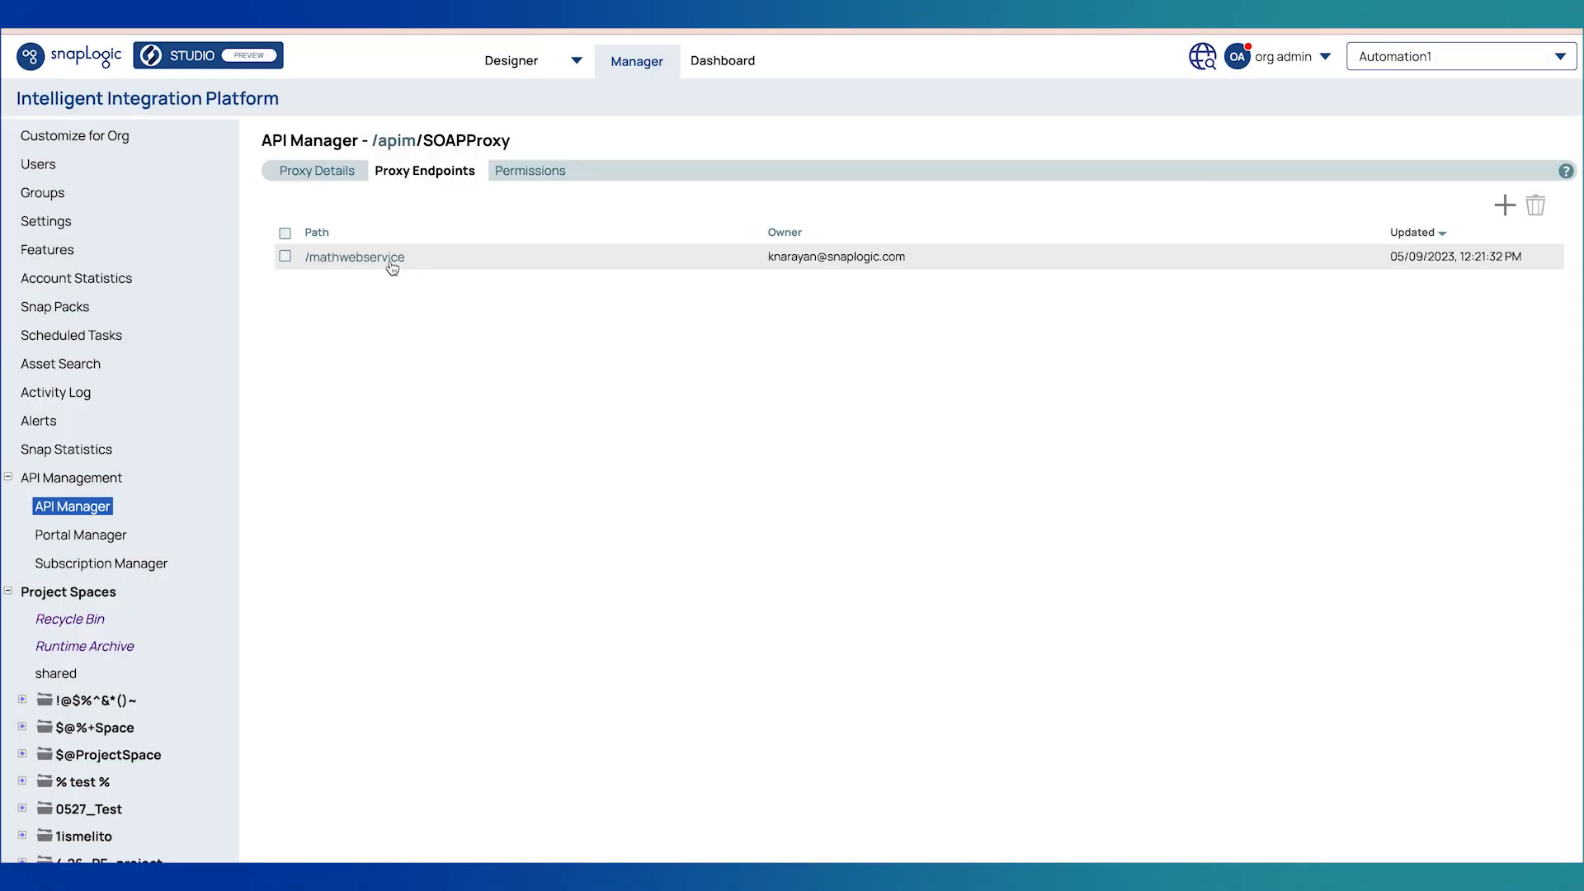
pyautogui.click(391, 262)
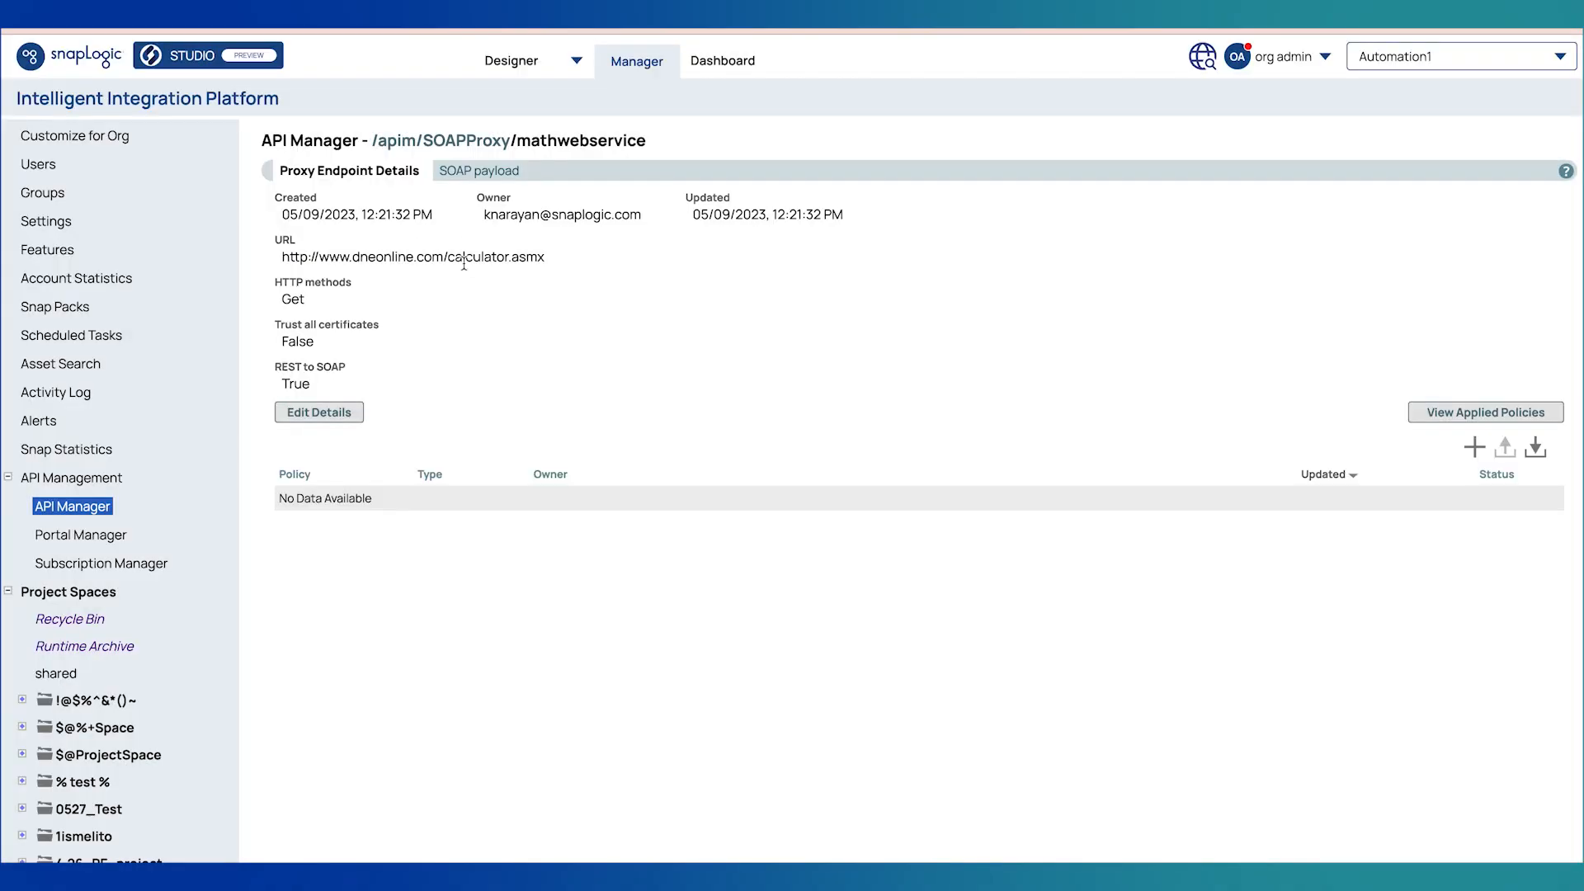
pyautogui.click(489, 172)
pyautogui.click(410, 171)
# Step: Switch to Postman and set intB to 10 in the URL of the GET request to SOAPProxy/mathwebservice
pyautogui.press('super+Tab')
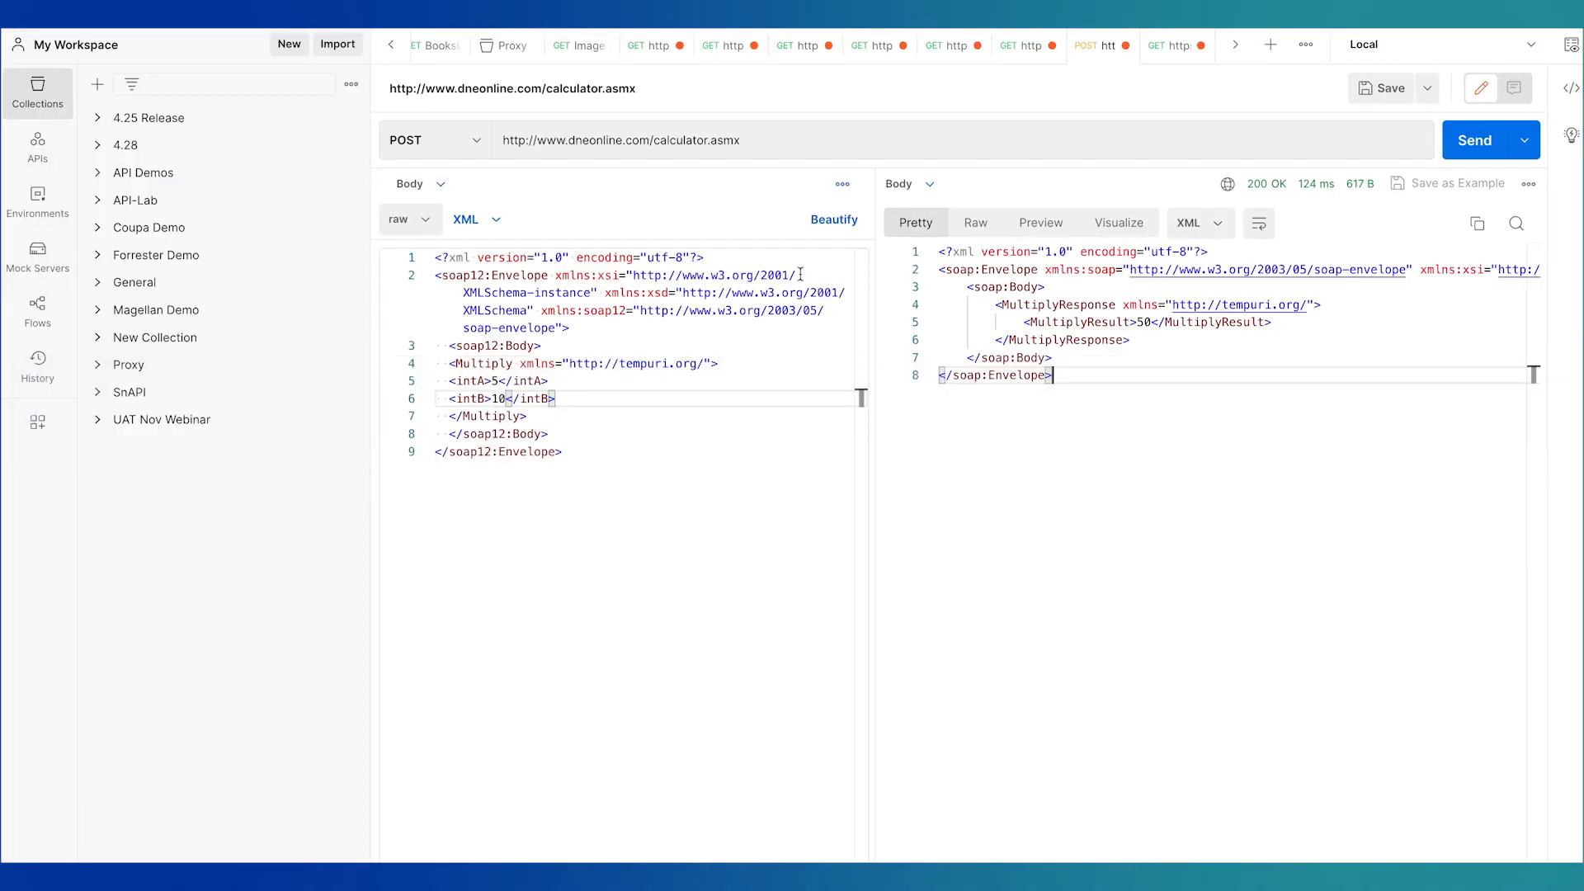
pyautogui.click(1163, 53)
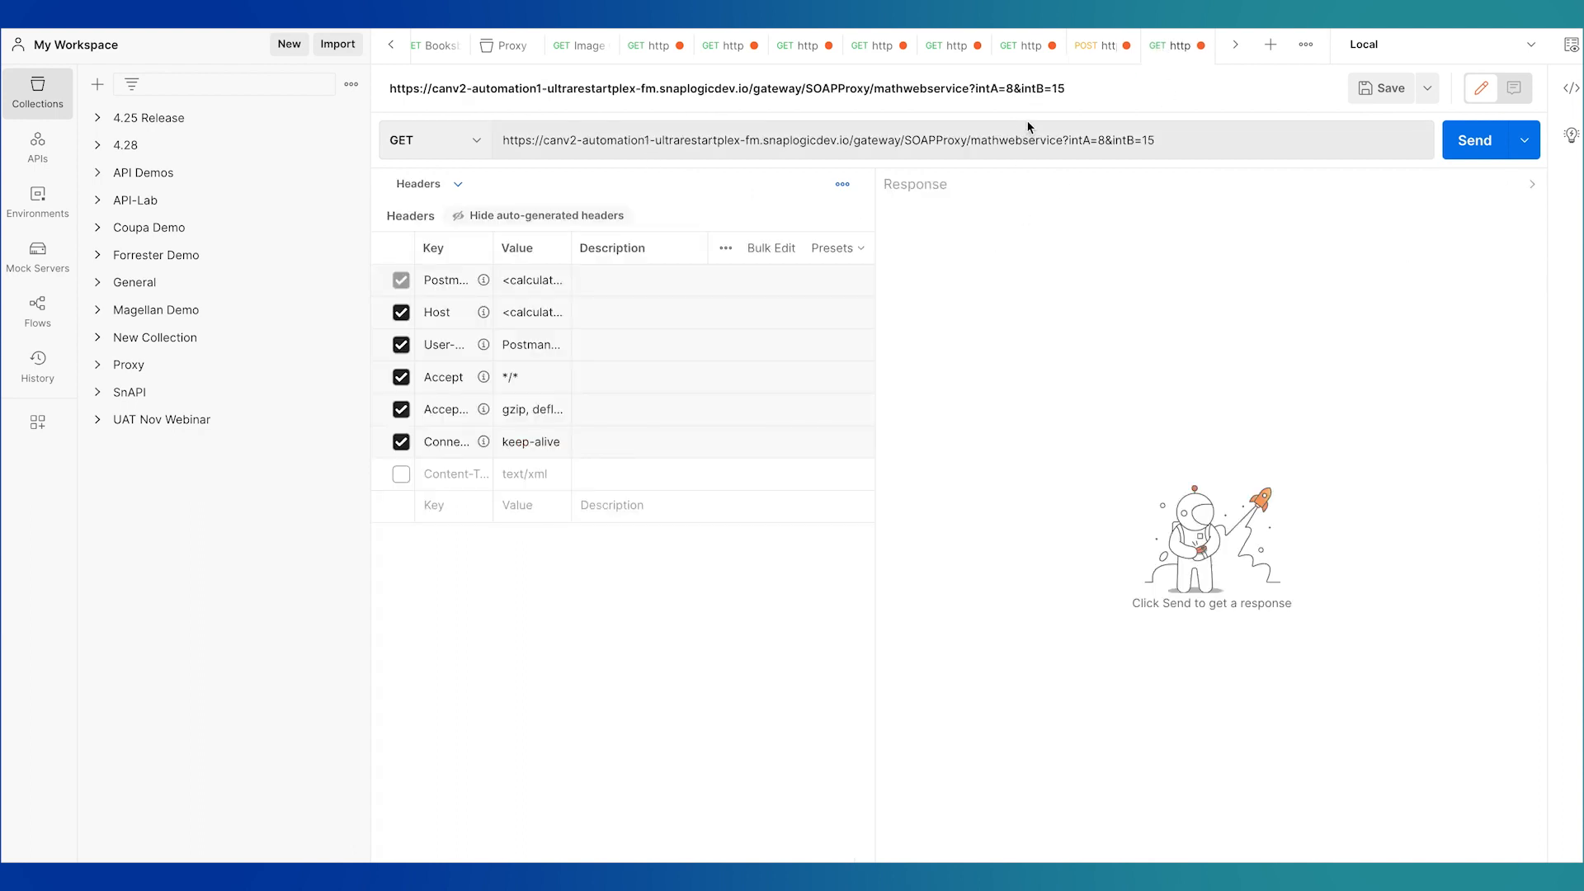
pyautogui.doubleClick(997, 140)
pyautogui.click(1085, 142)
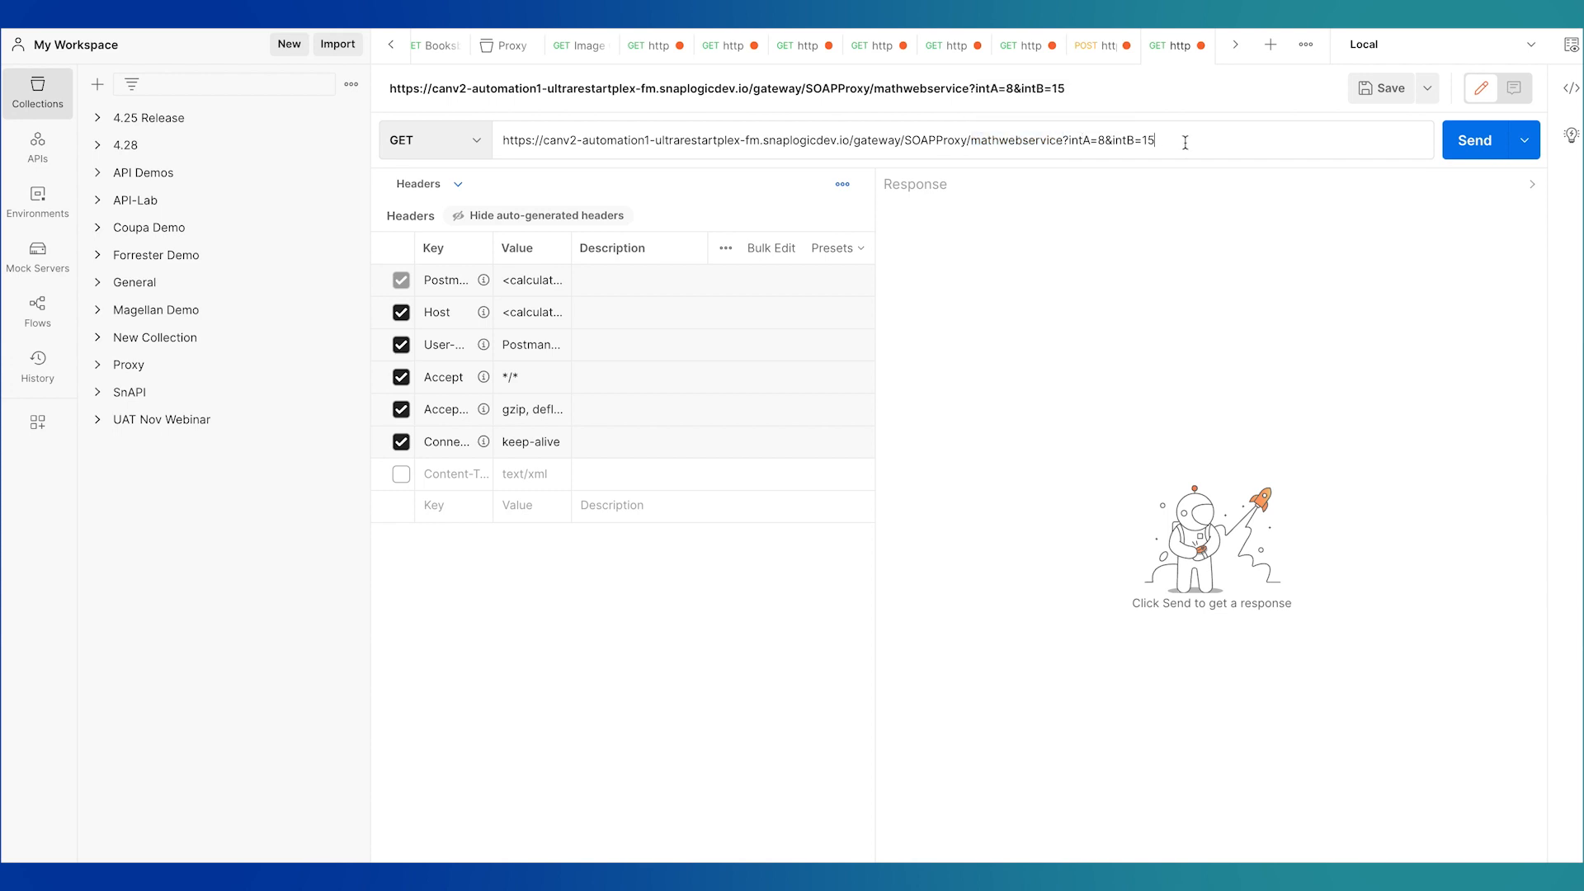
pyautogui.press('BackSpace')
# Step: Show the GET request's body settings, send the request with intA=8 and intB=10, and examine the MultiplyResult in the response
pyautogui.click(446, 188)
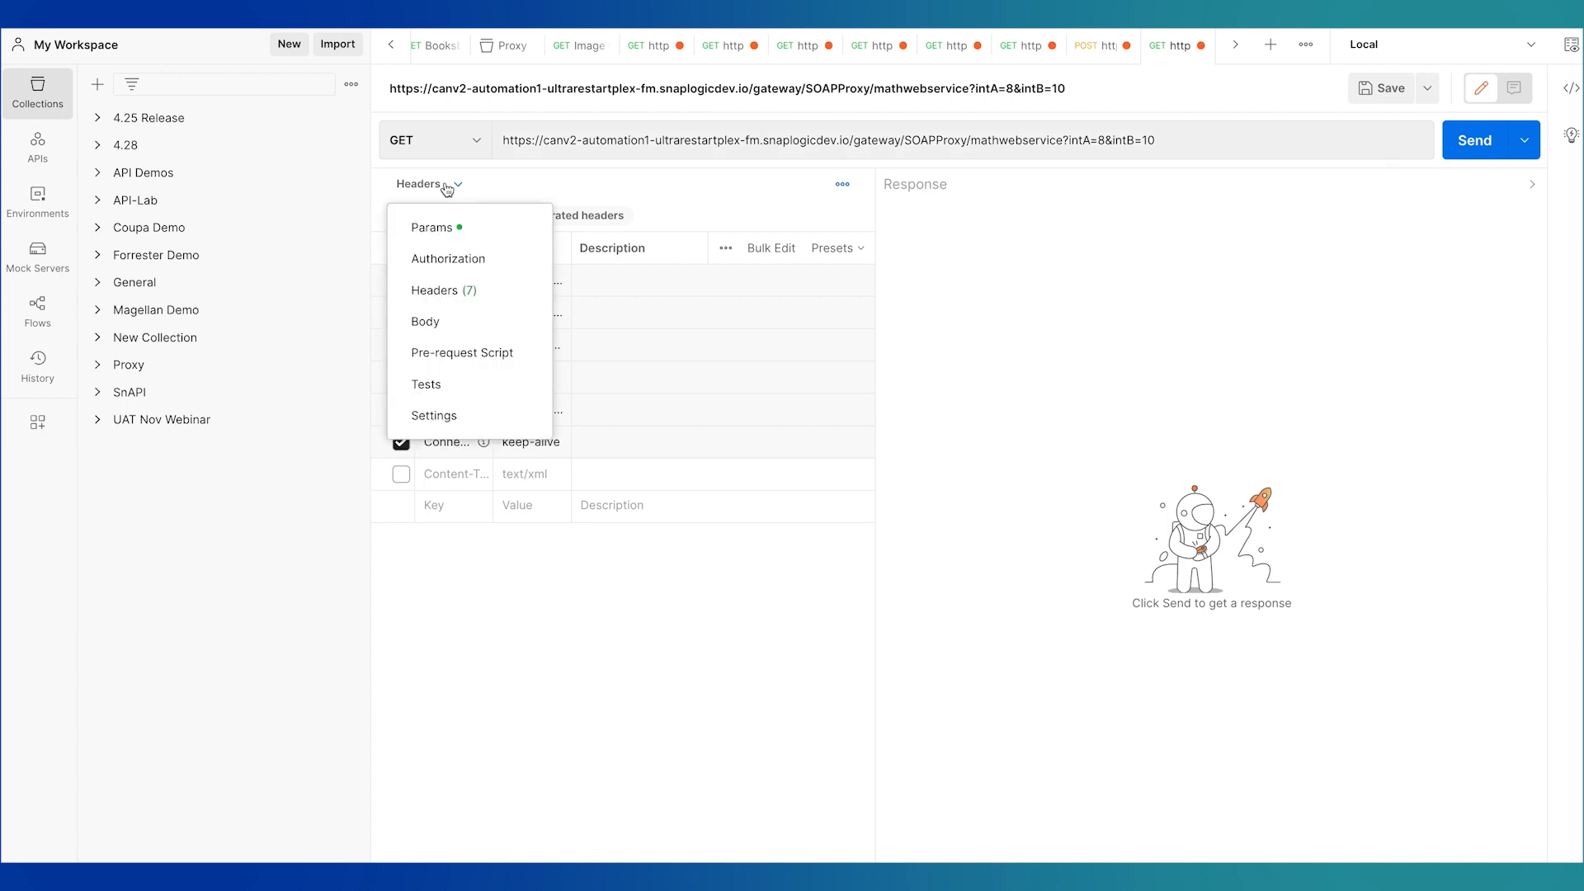
pyautogui.click(466, 320)
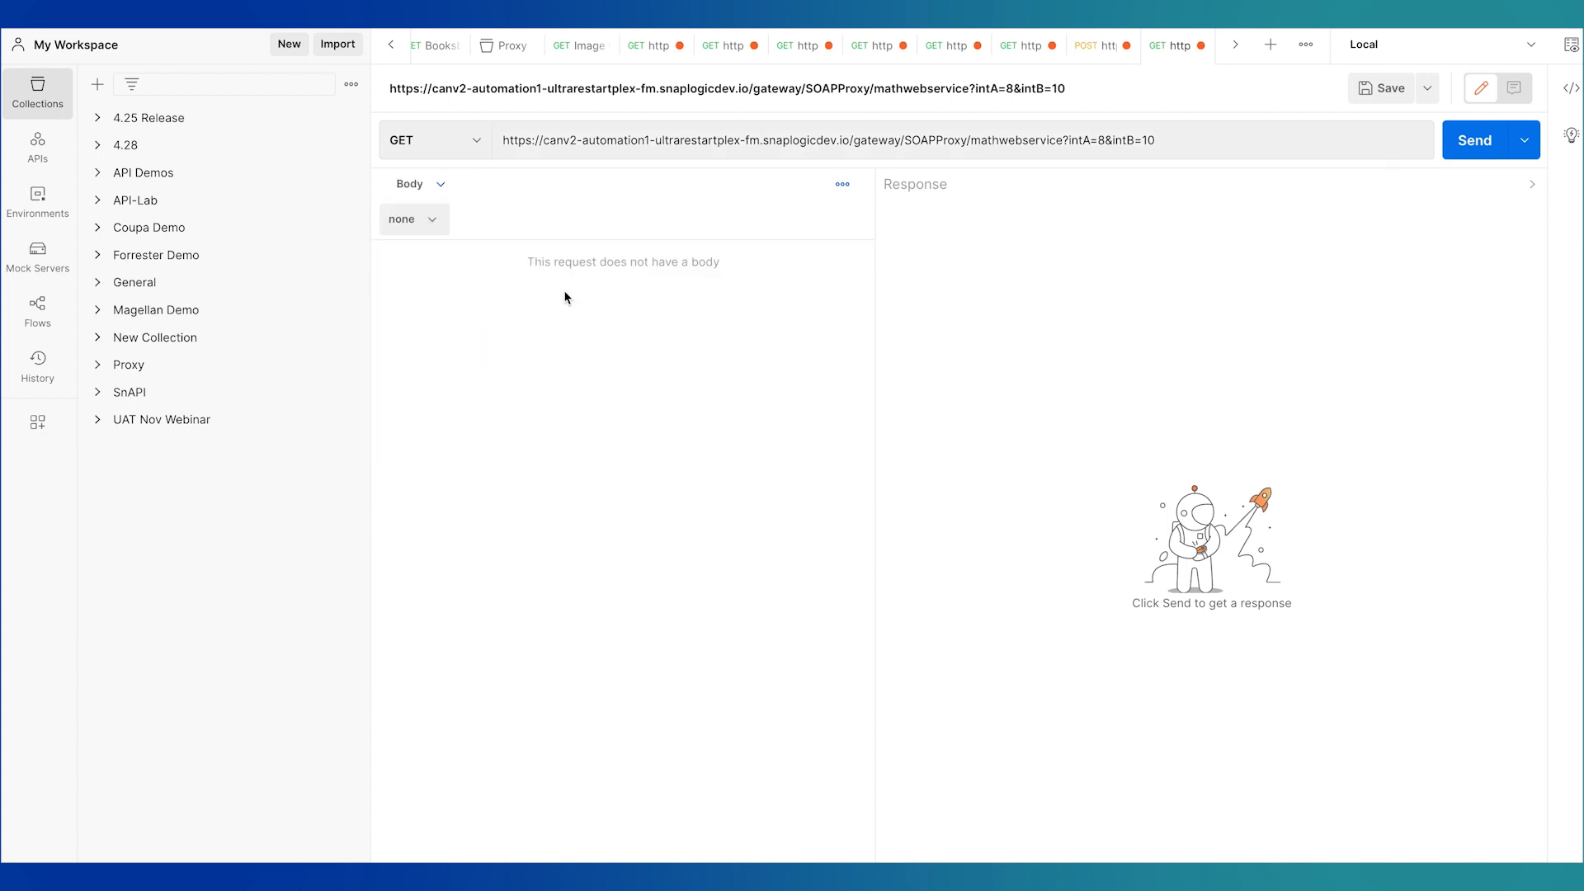
pyautogui.click(1466, 145)
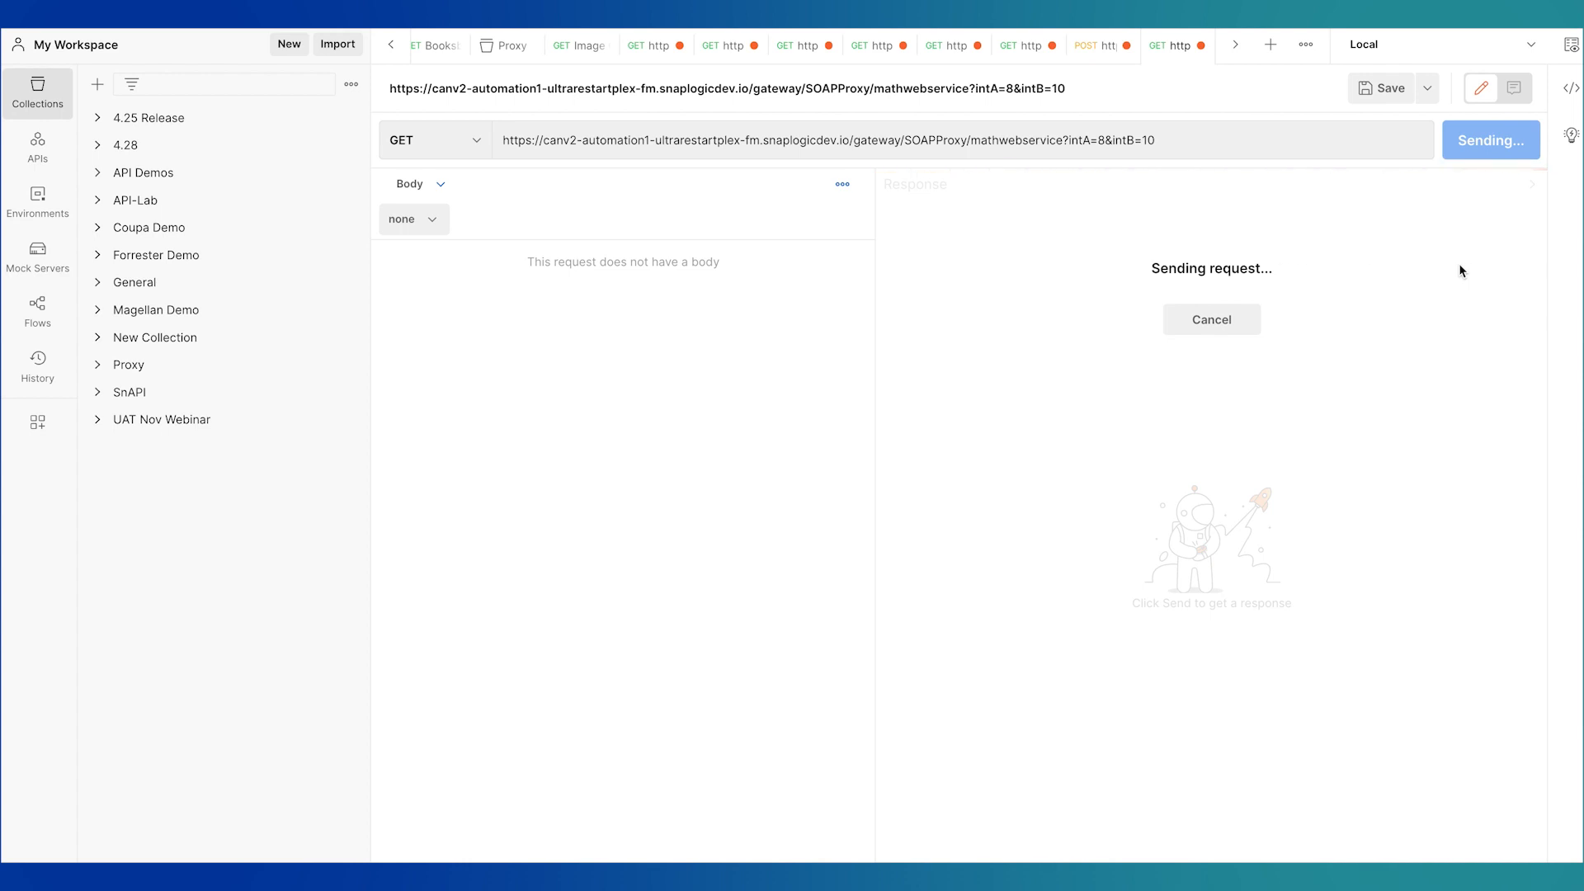
pyautogui.doubleClick(1166, 304)
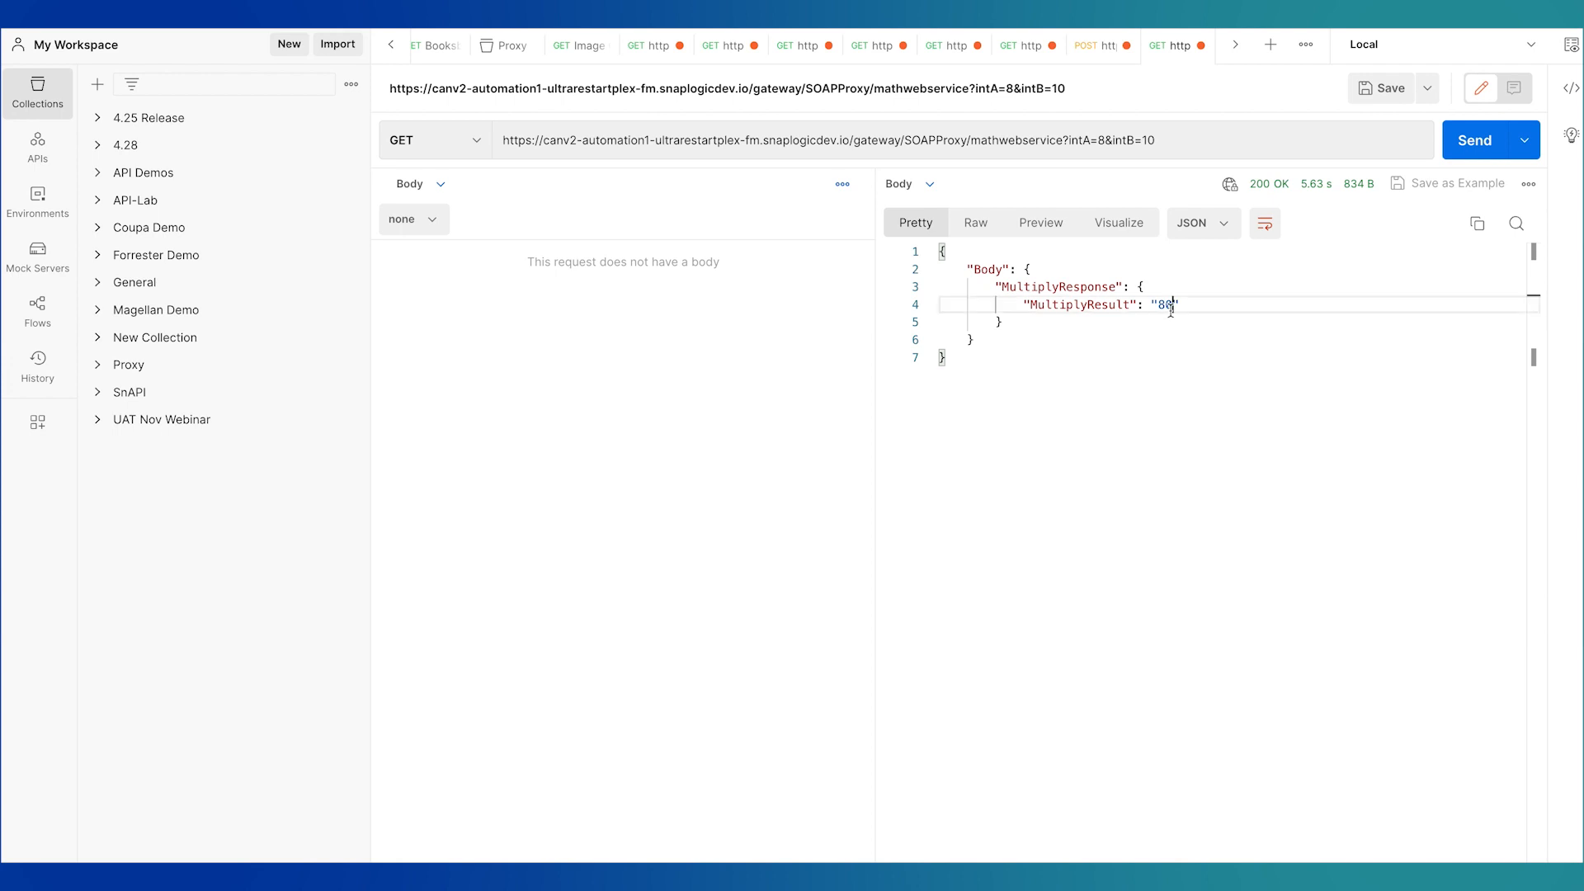
pyautogui.click(1234, 315)
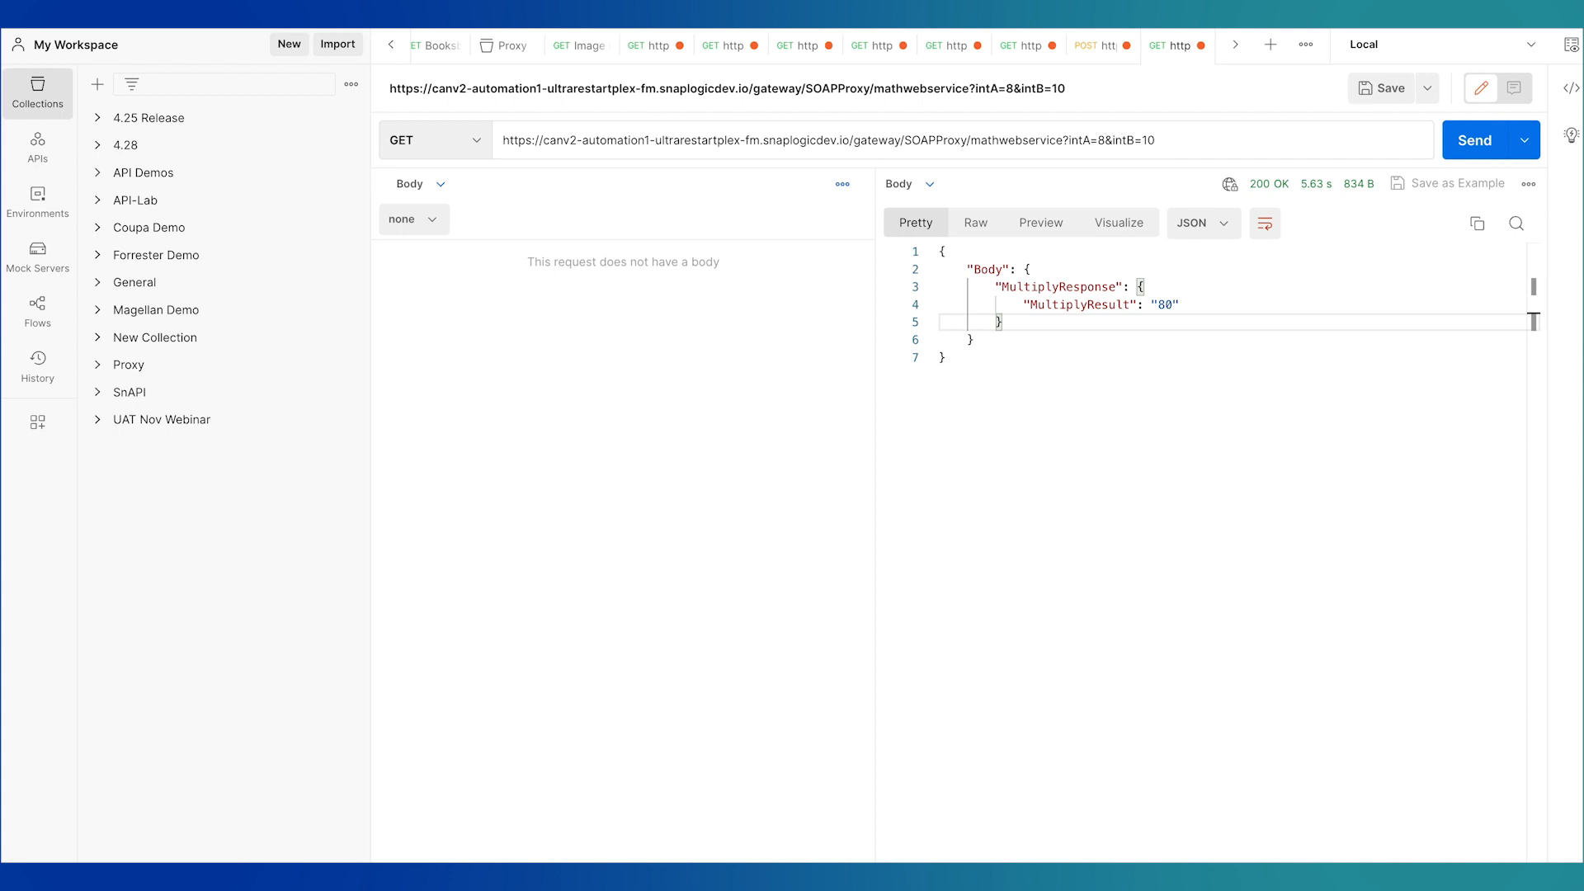
# Step: Set intA to 10 in the GET request's URL and send the request again to check the multiplication response
pyautogui.doubleClick(1102, 141)
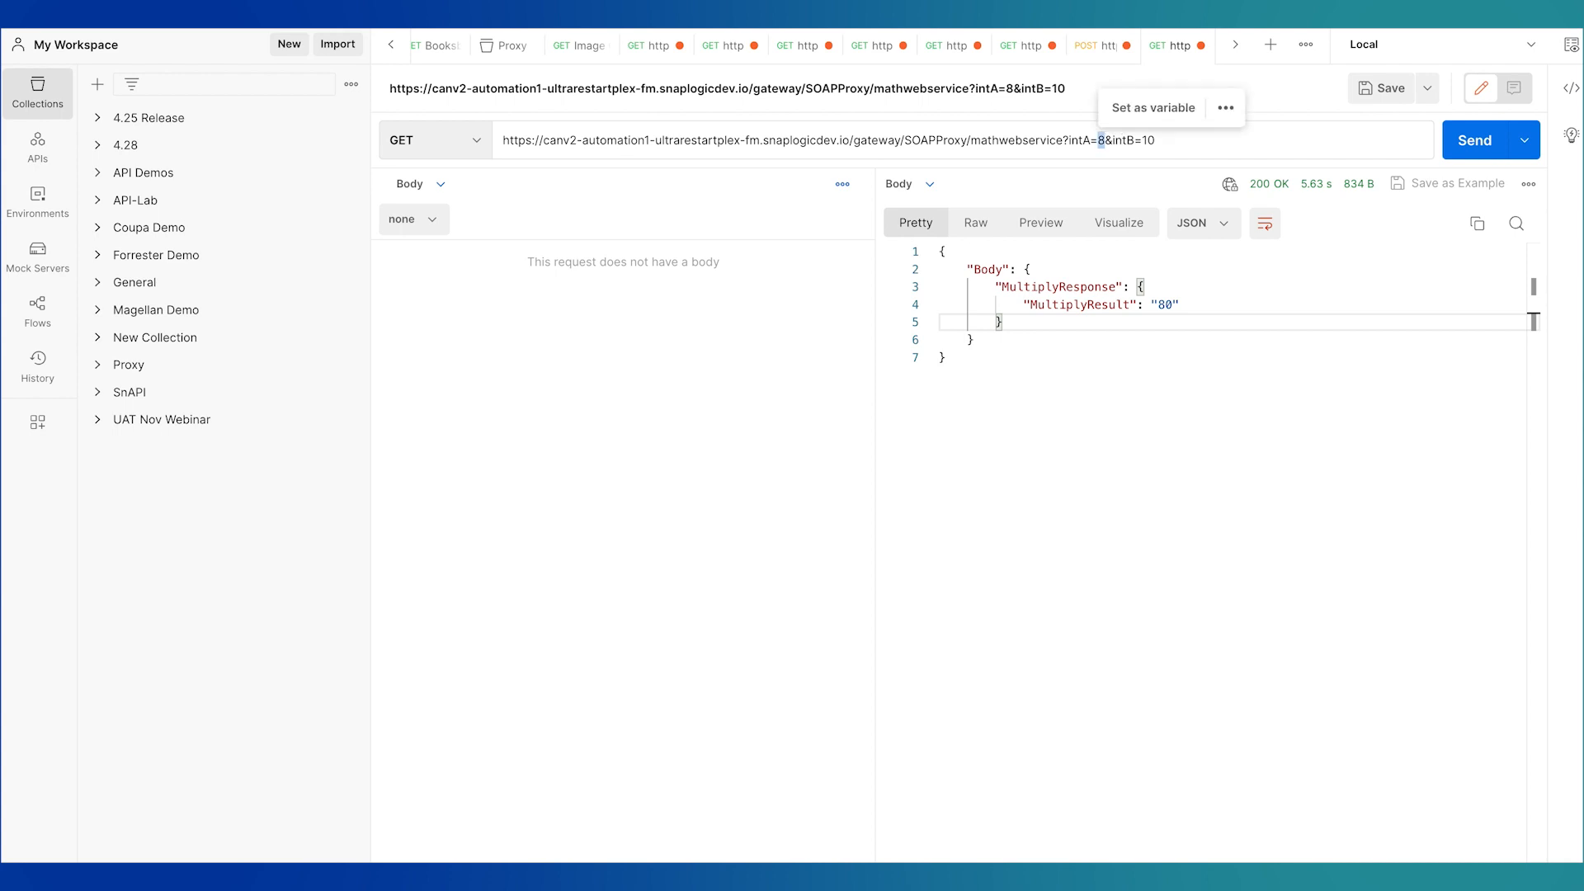
pyautogui.write('10')
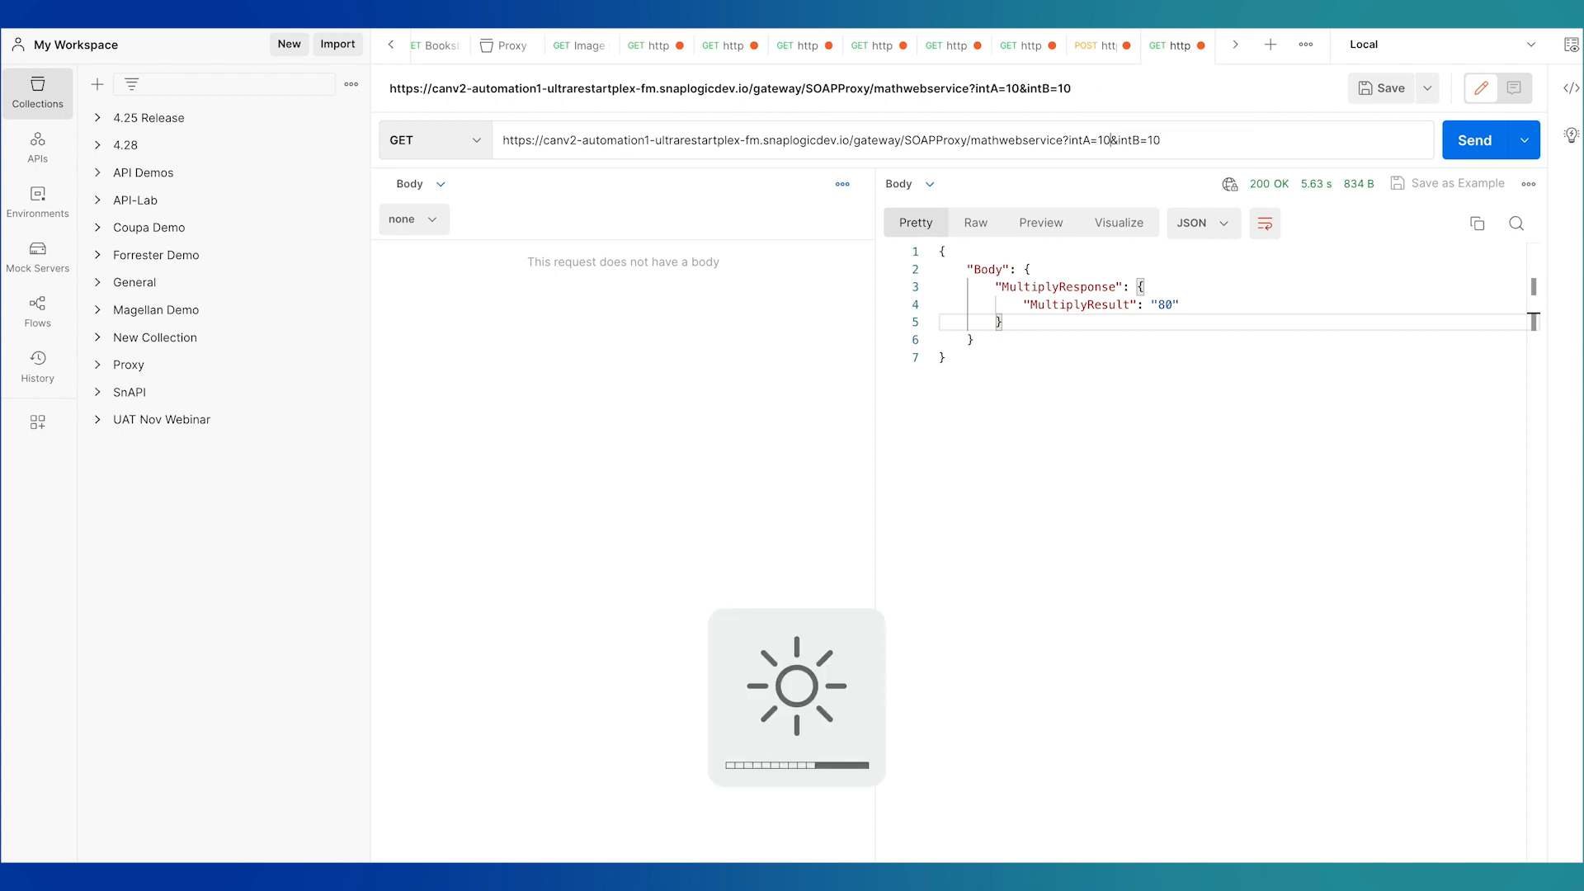
pyautogui.click(1474, 142)
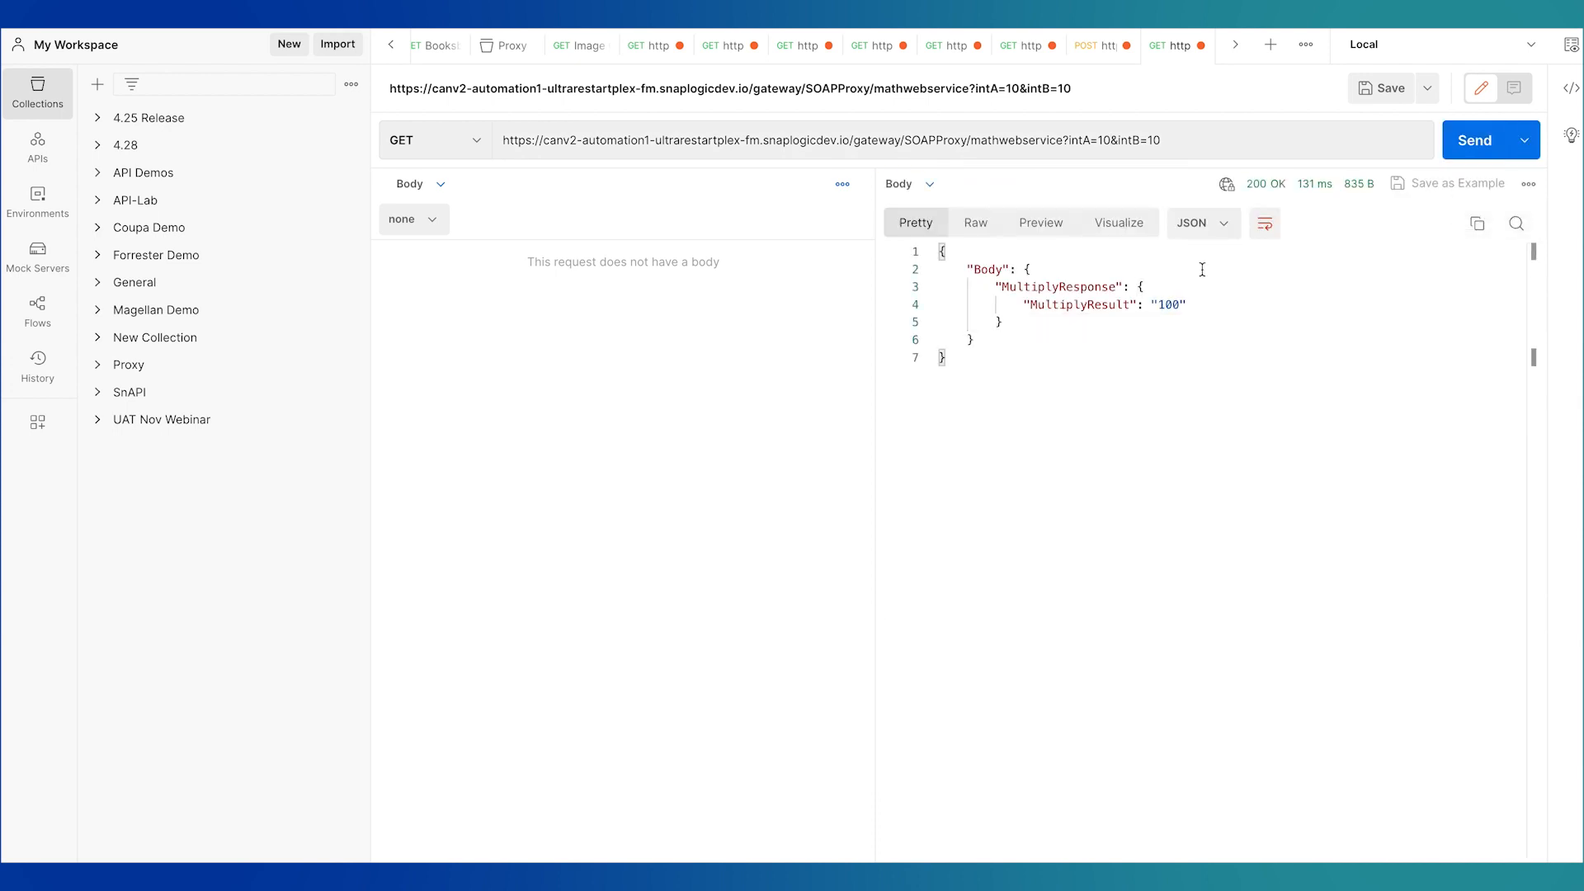
pyautogui.click(1218, 320)
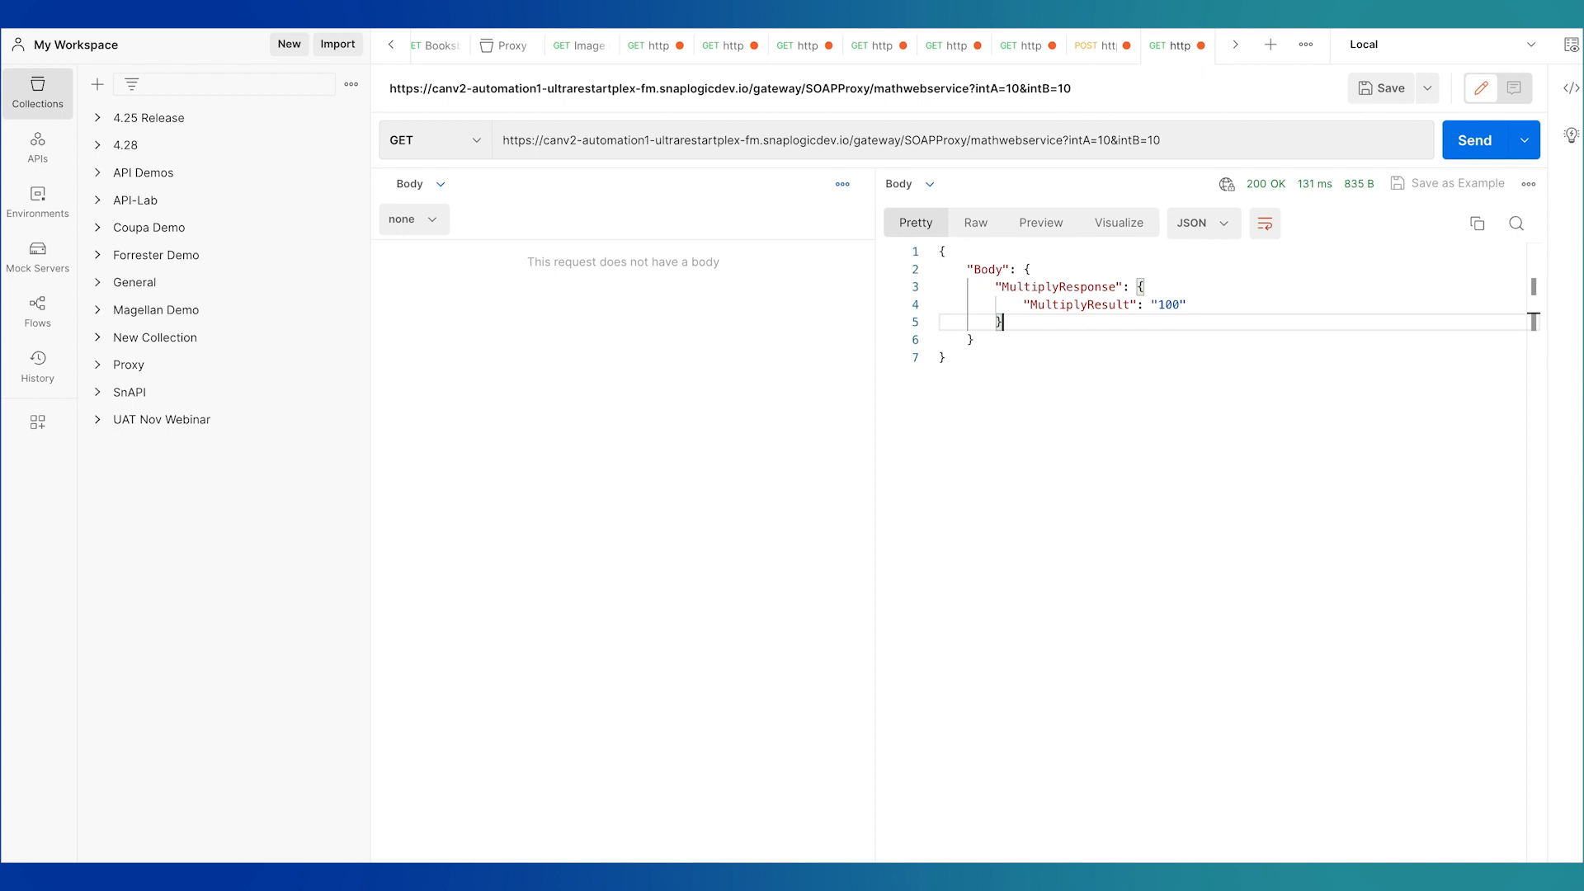